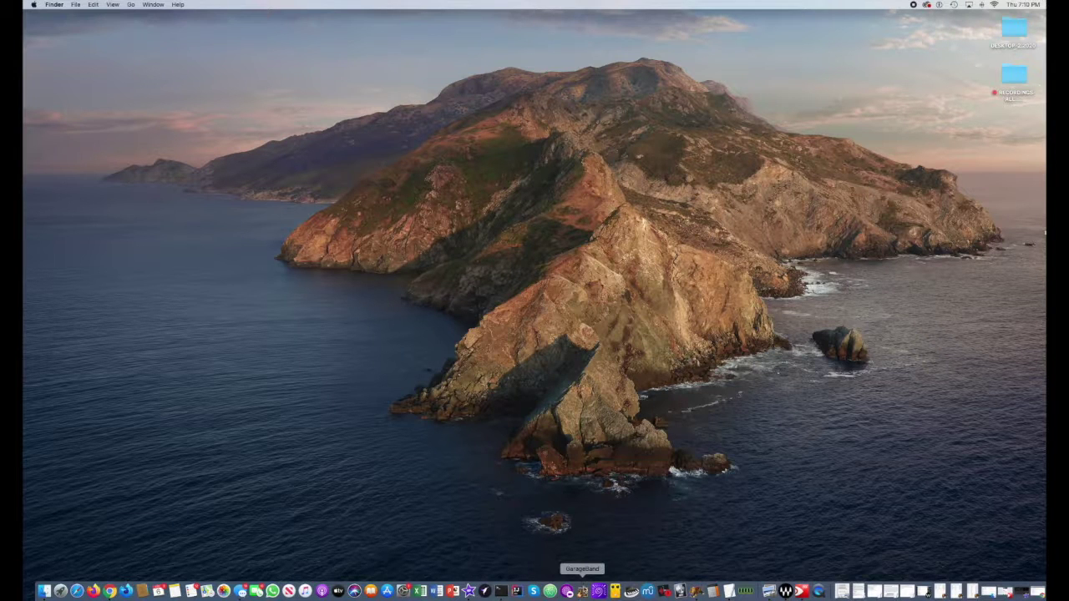
# Launch GarageBand, dismiss the audio interface alert and close the previously opened project.
pyautogui.click(581, 590)
pyautogui.press('super+space')
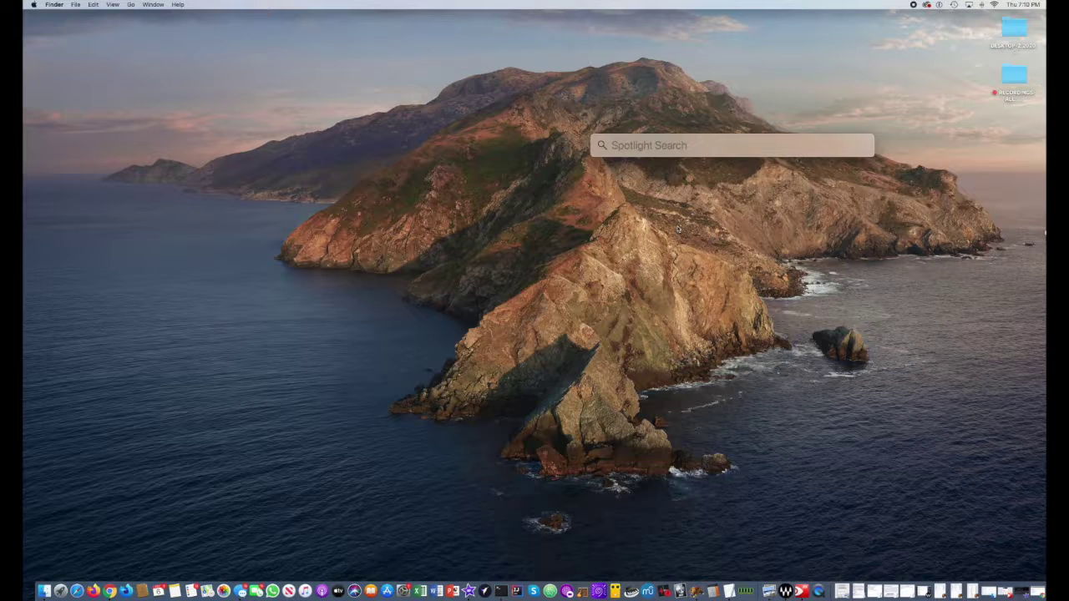
pyautogui.press('Escape')
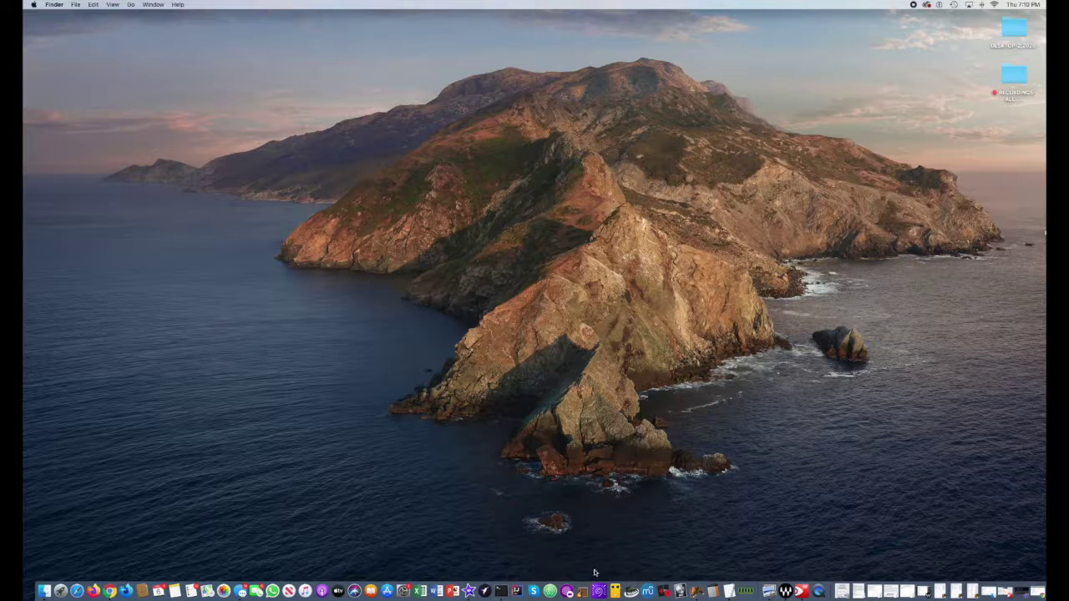
pyautogui.click(582, 592)
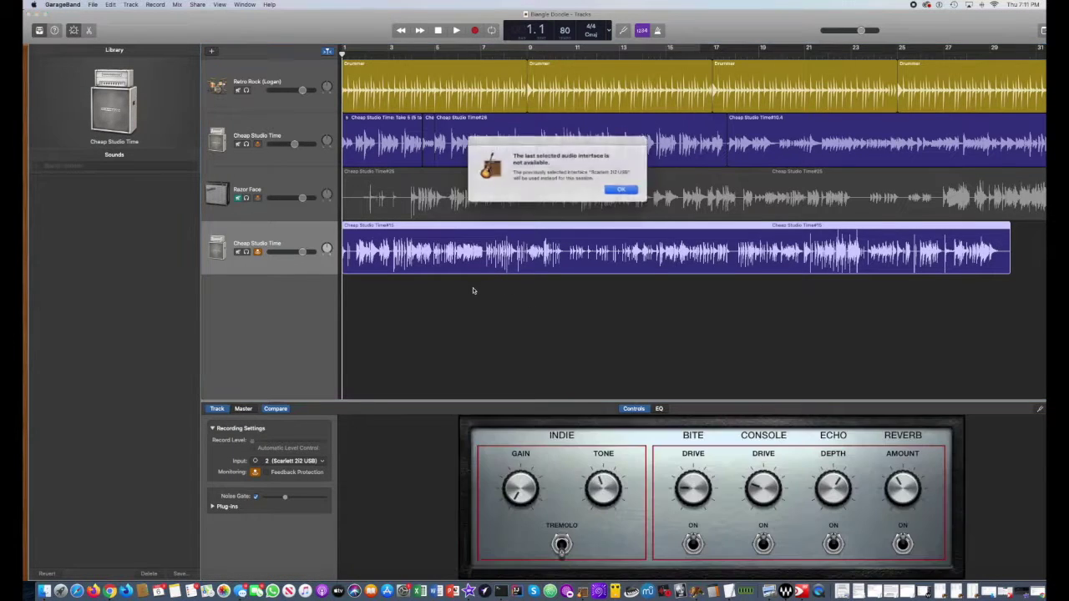
pyautogui.click(620, 190)
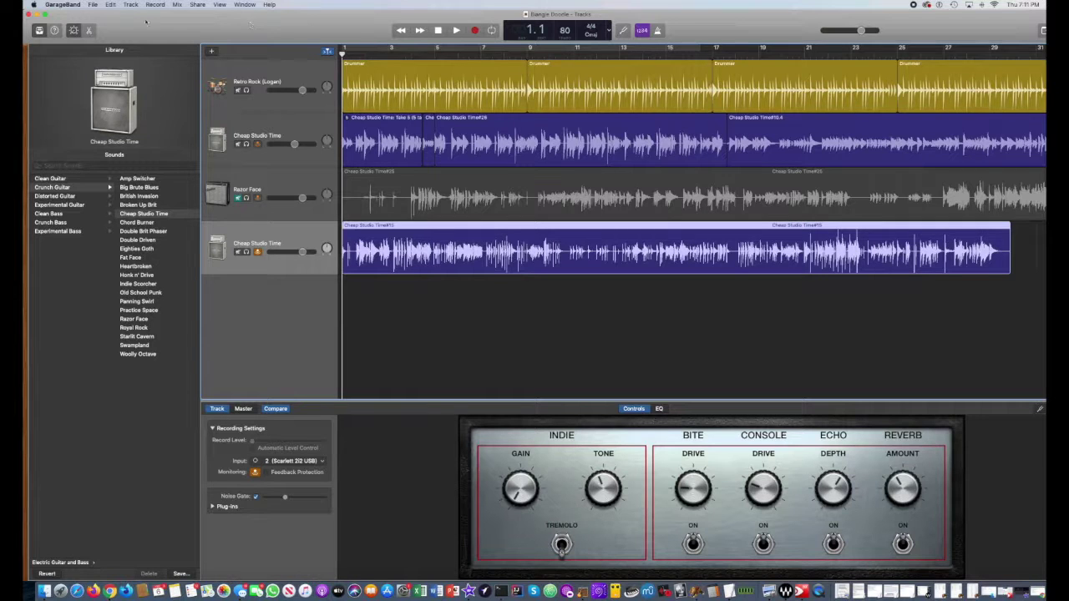
pyautogui.click(28, 14)
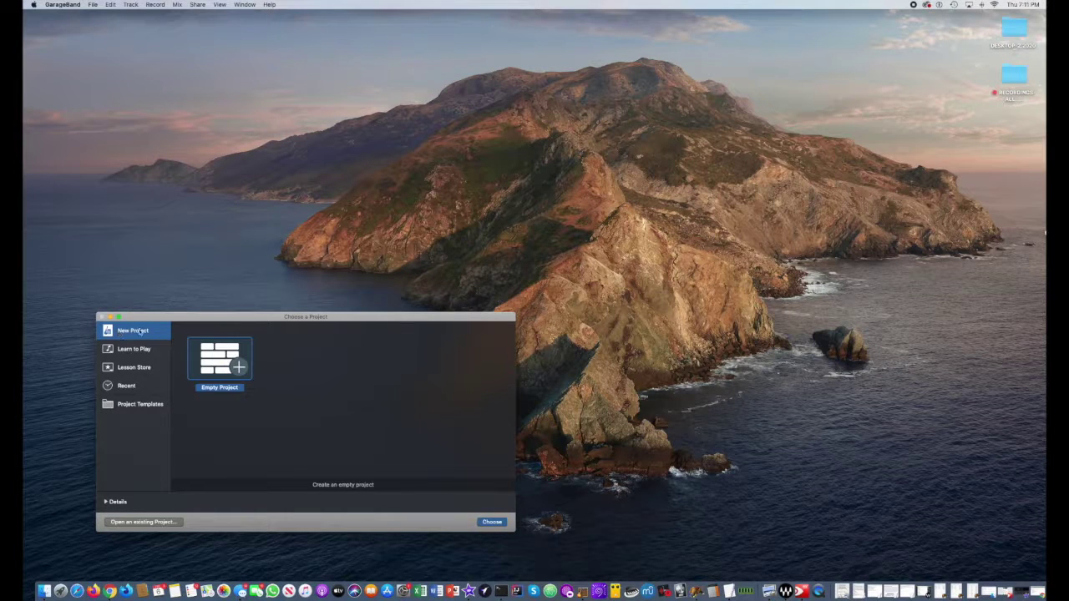
# Create a new empty project.
pyautogui.click(138, 354)
pyautogui.click(135, 334)
pyautogui.click(492, 523)
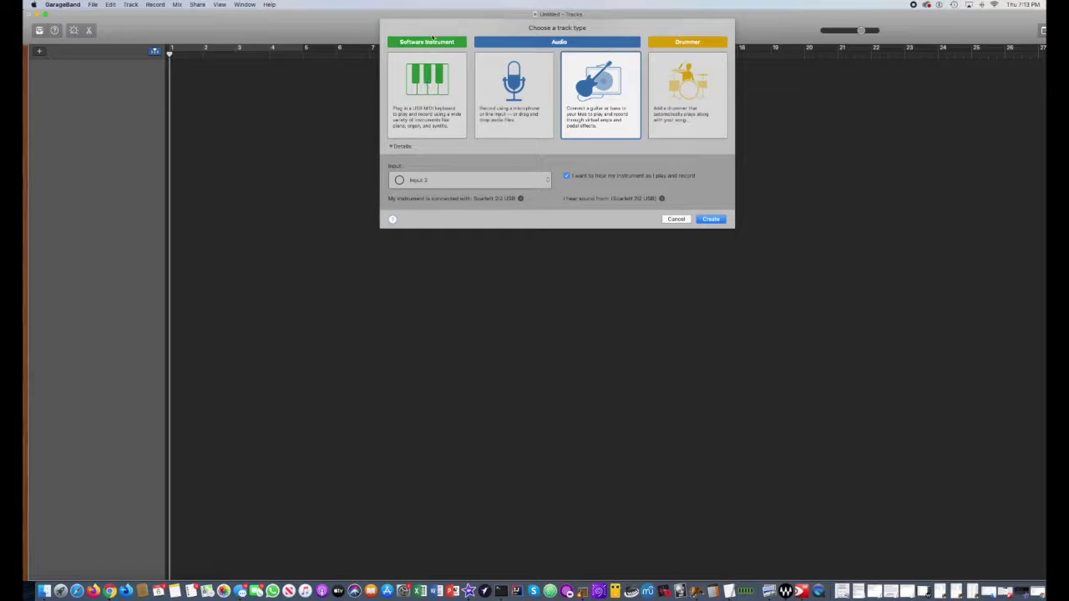
# Create a microphone audio track with Input 1 as its source and instrument monitoring enabled.
pyautogui.click(431, 86)
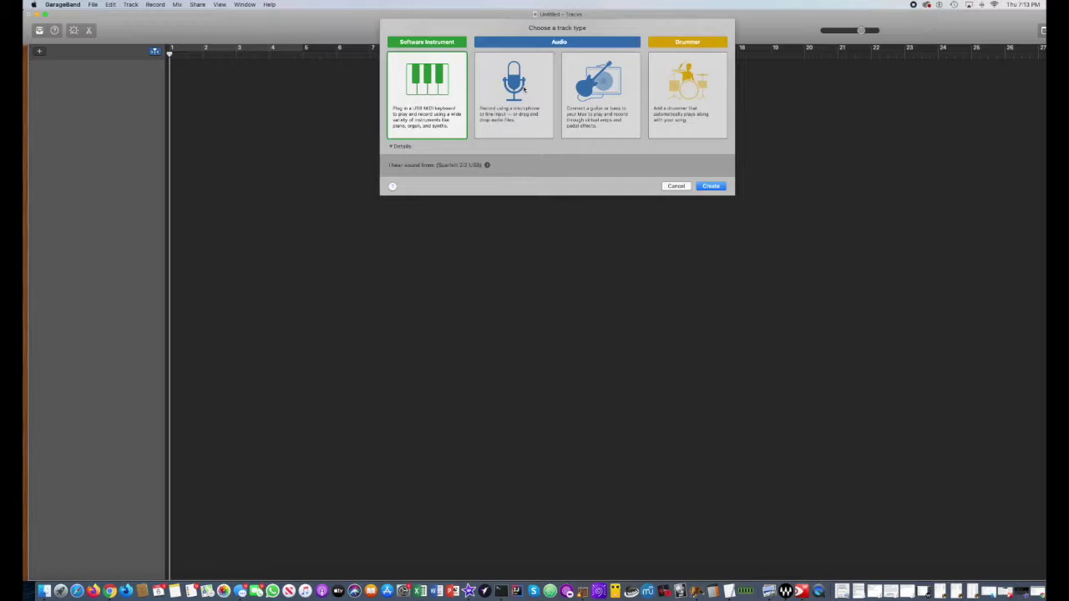
pyautogui.click(524, 90)
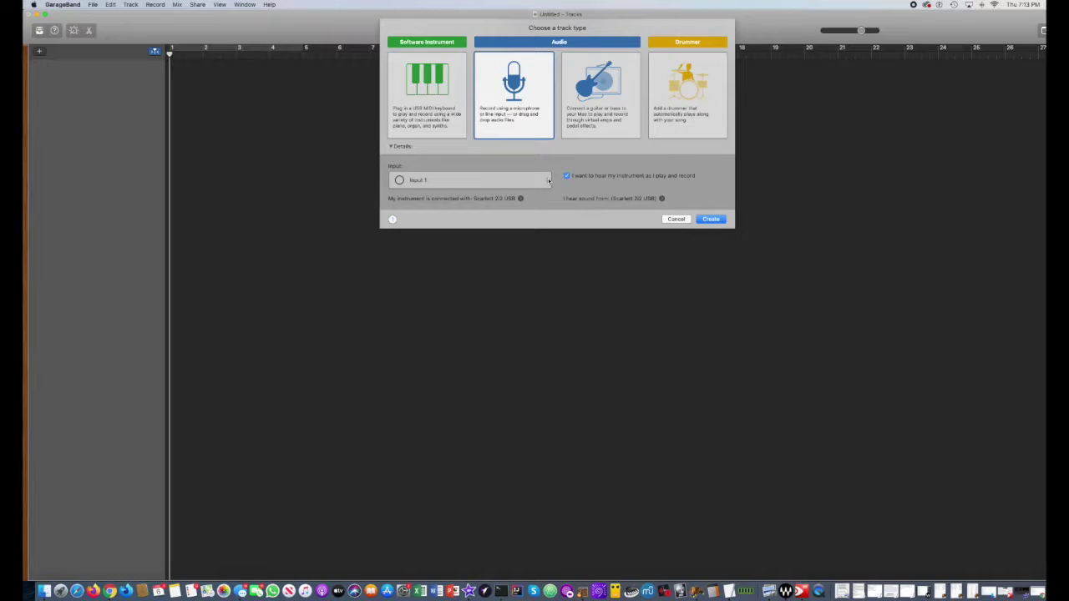
pyautogui.click(548, 180)
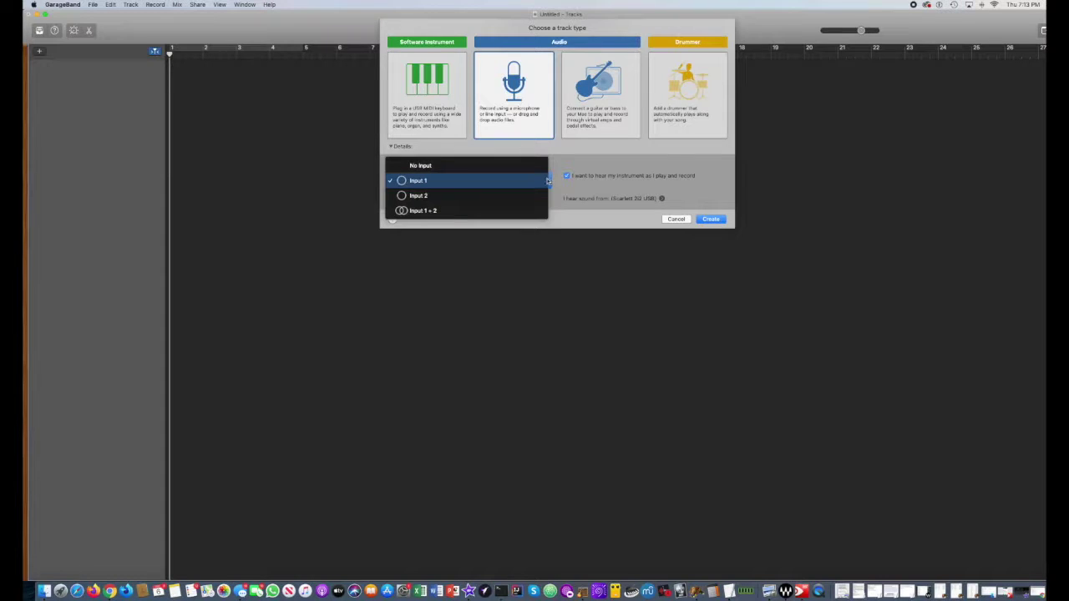
pyautogui.click(500, 195)
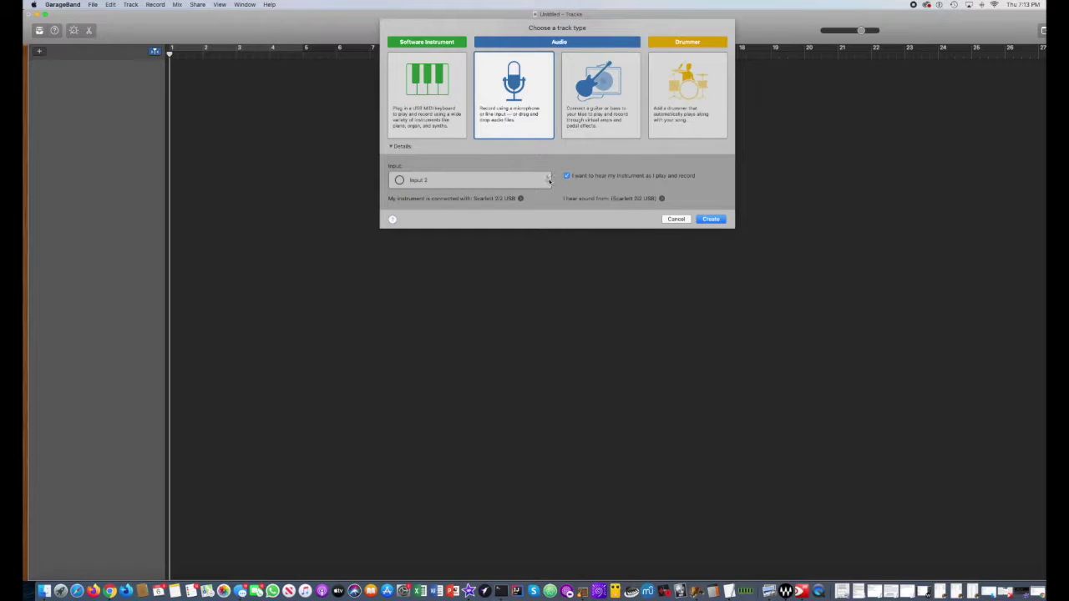
pyautogui.click(548, 181)
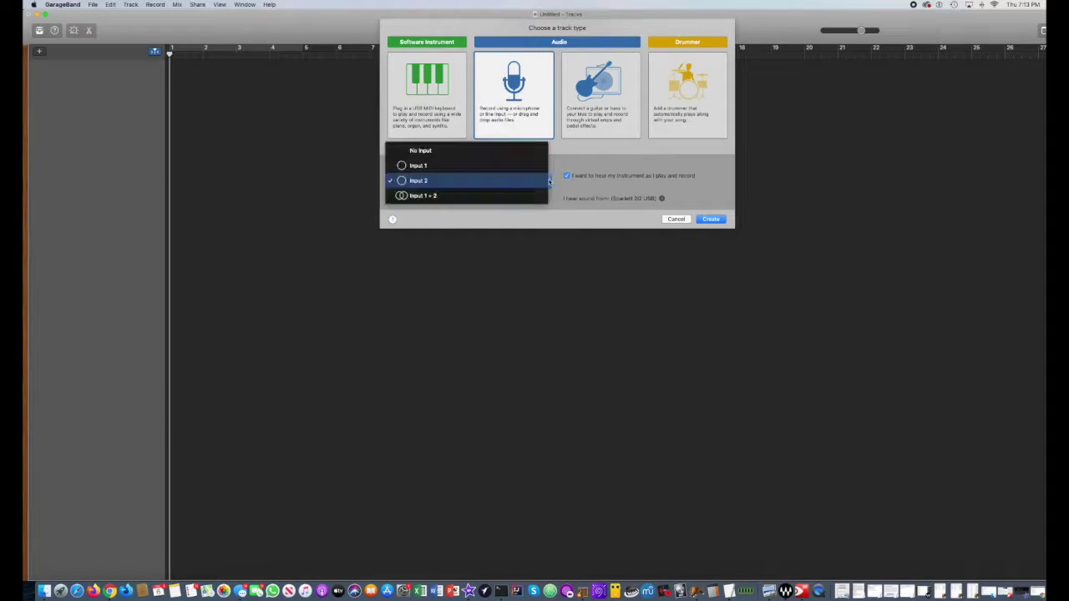
pyautogui.click(492, 167)
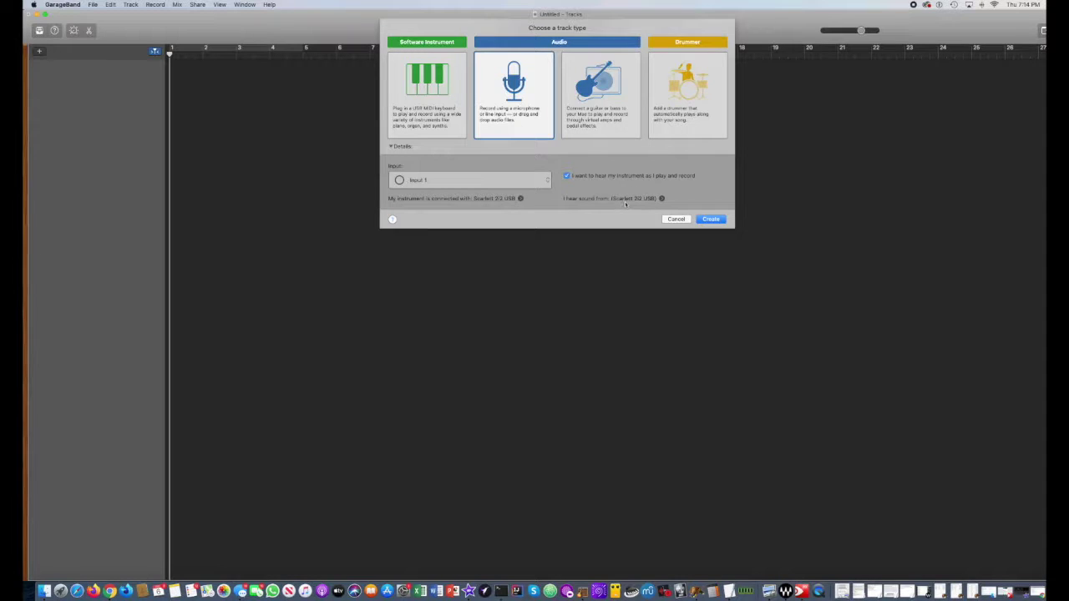
pyautogui.click(711, 219)
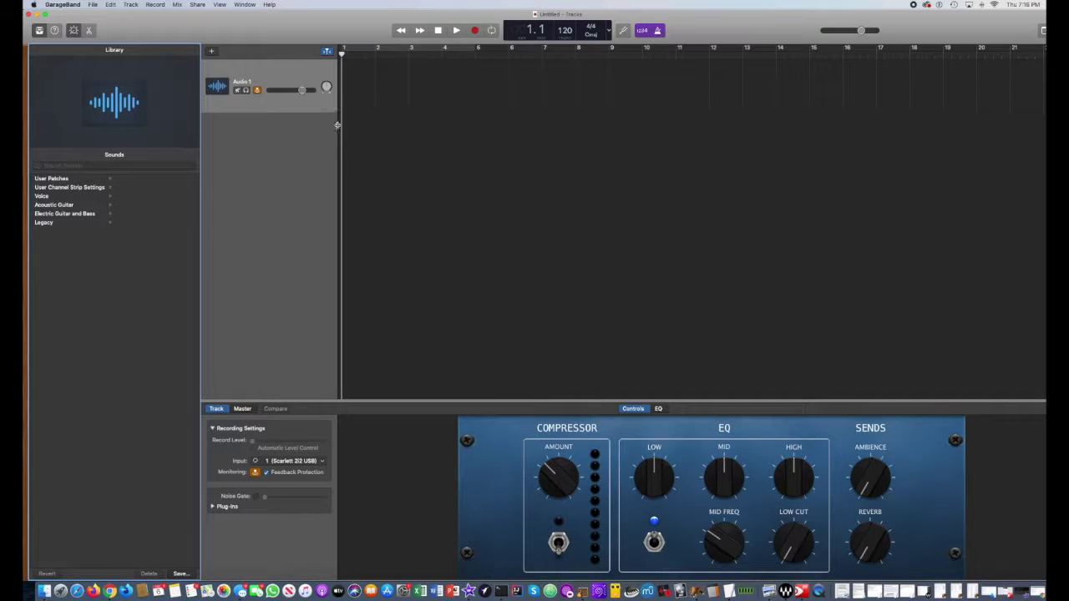
# Rename the audio track with the singer's first name followed by "Vocals 1".
pyautogui.doubleClick(242, 82)
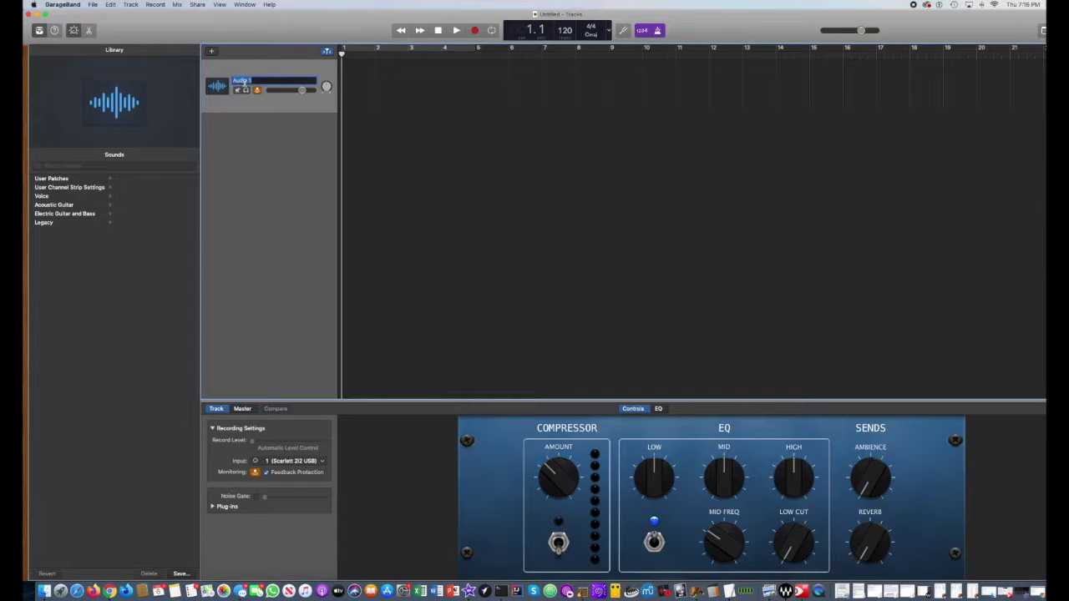
pyautogui.write('Alber')
pyautogui.write('t Vocals')
pyautogui.click(280, 71)
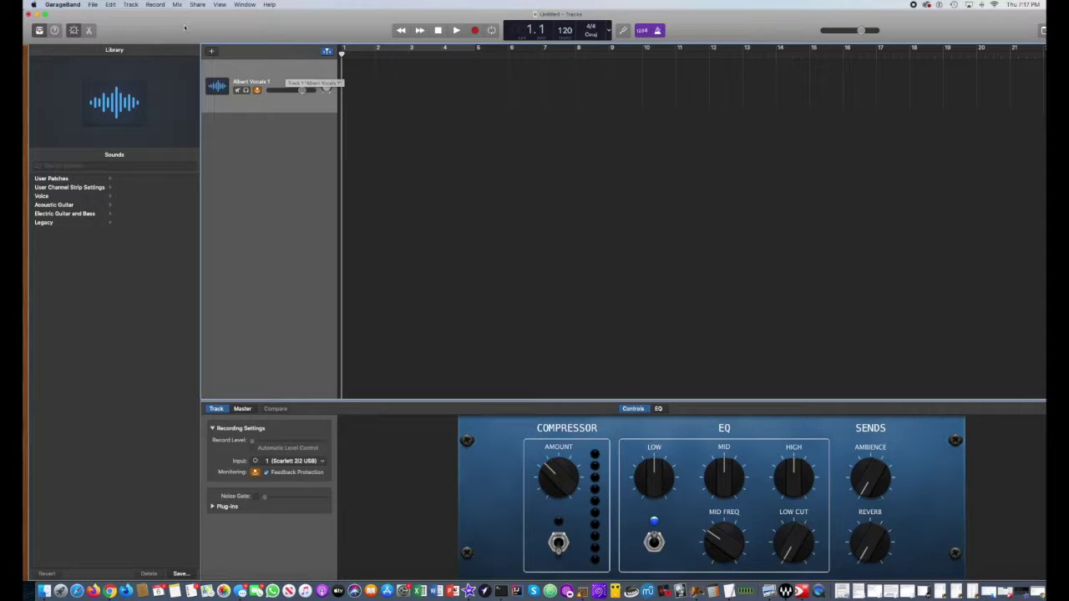
# Add a guitar or bass audio track with Input 2 as its source and instrument monitoring enabled.
pyautogui.click(130, 5)
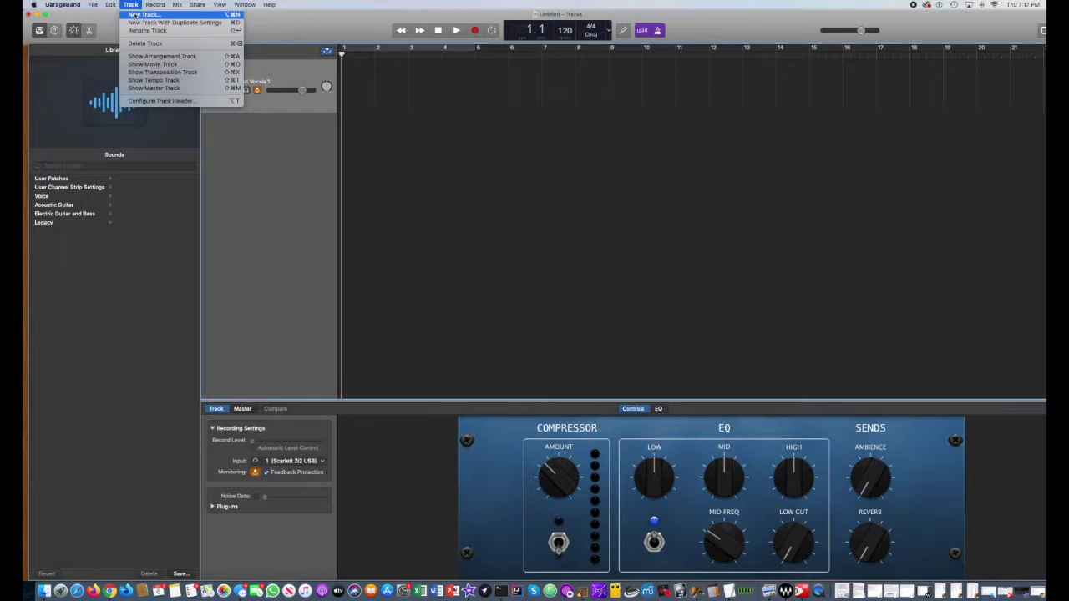
pyautogui.click(133, 15)
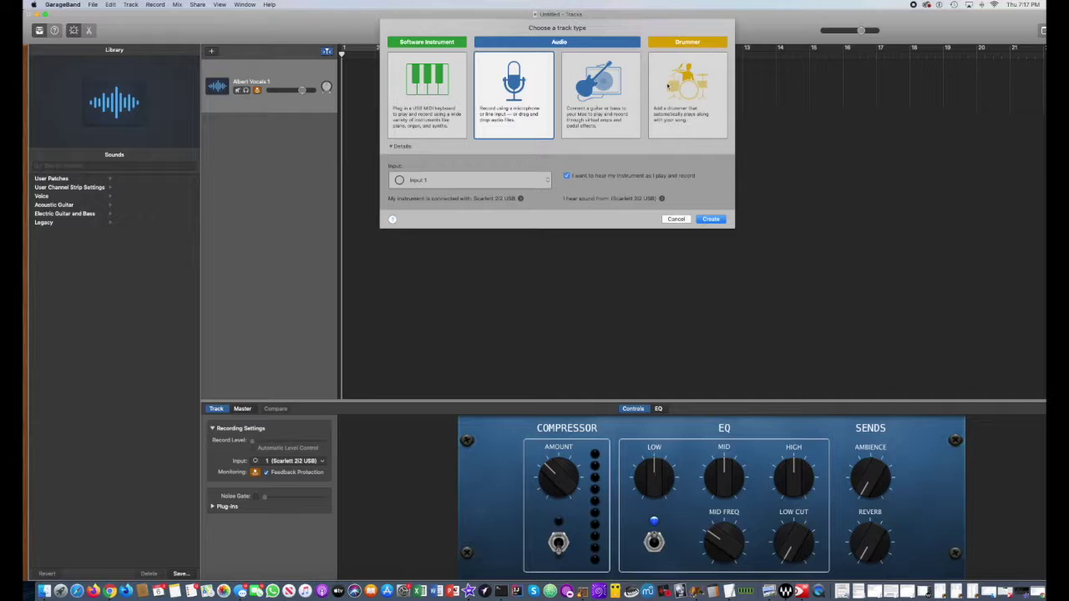
pyautogui.click(606, 99)
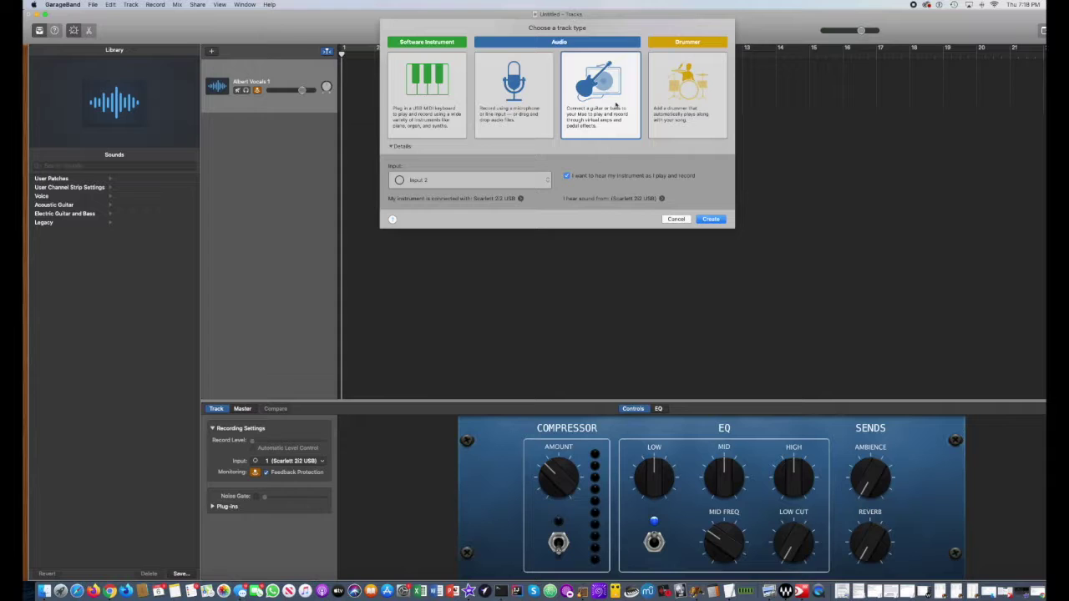
pyautogui.click(517, 90)
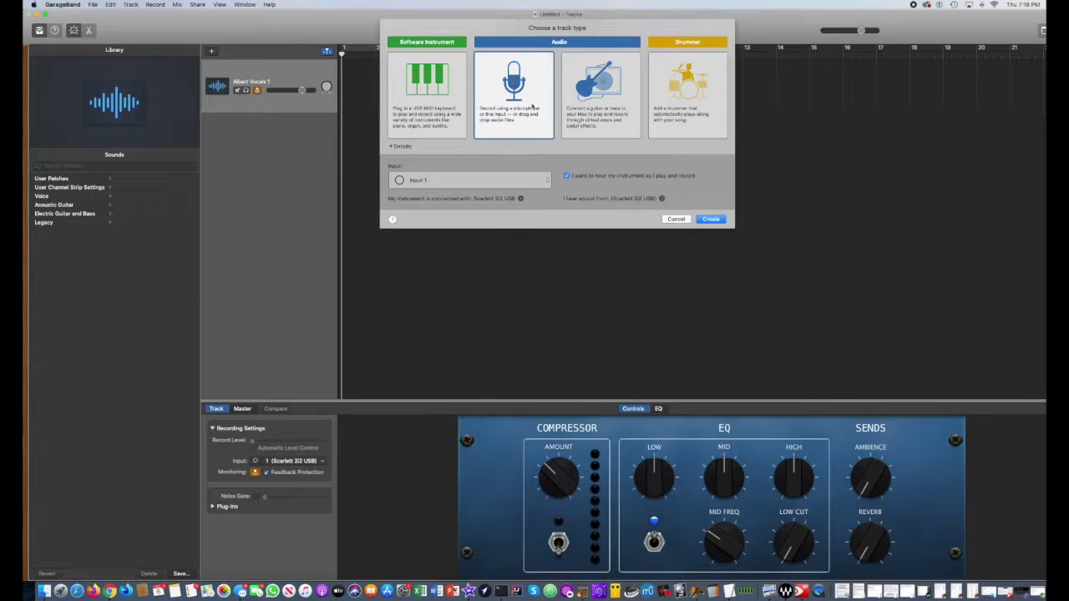
pyautogui.click(601, 83)
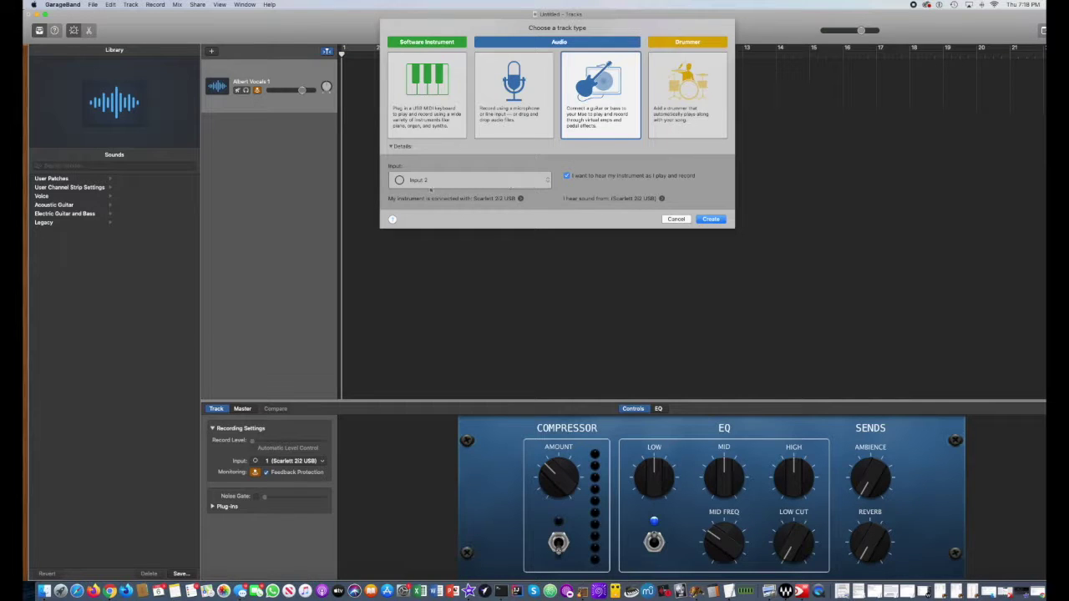
pyautogui.click(548, 180)
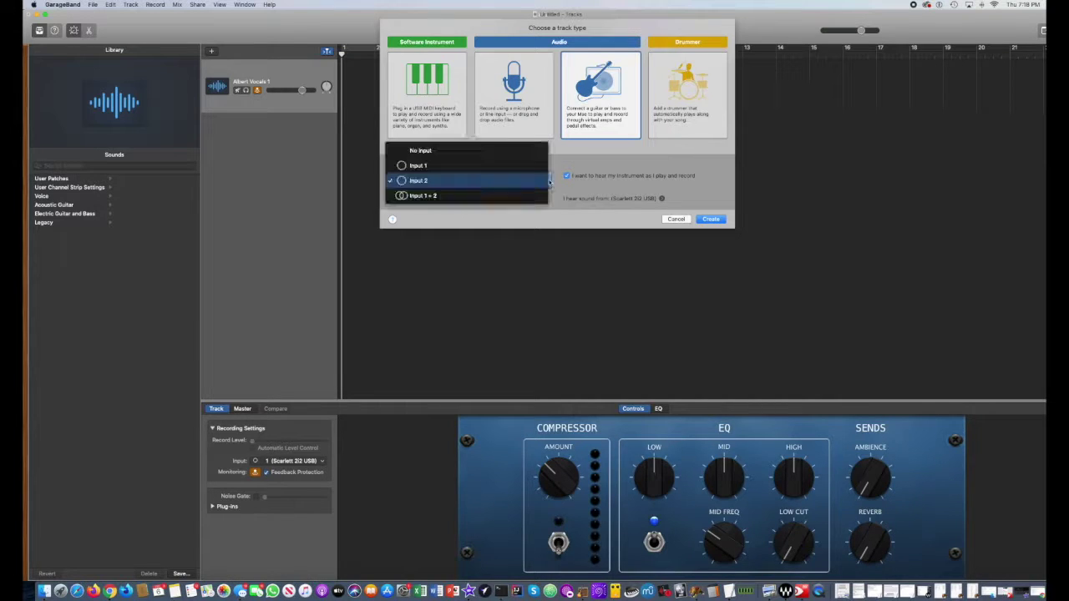
pyautogui.click(470, 184)
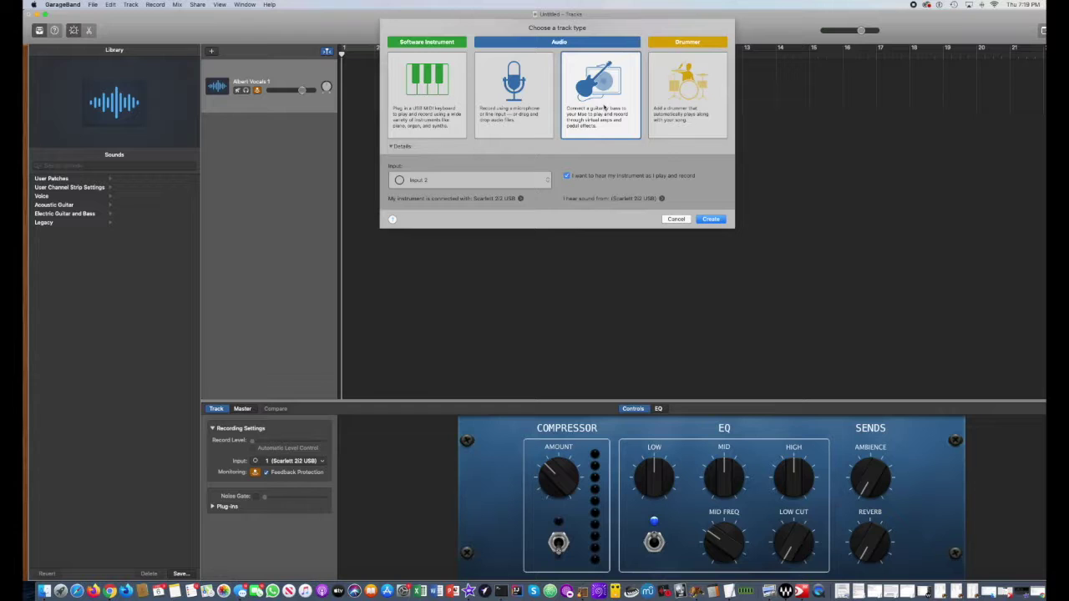
pyautogui.click(713, 220)
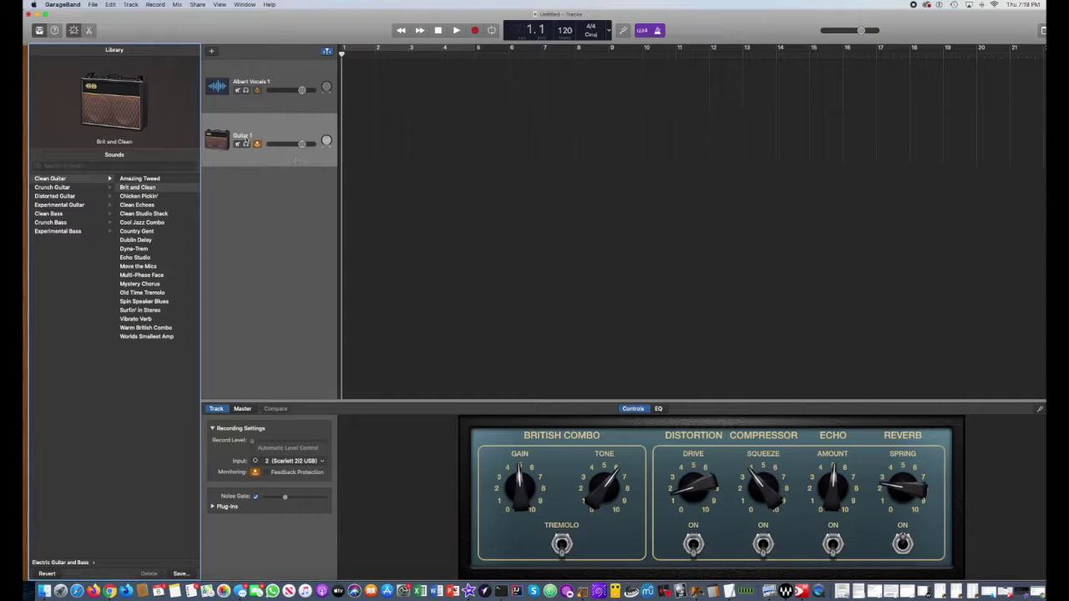
# Rename the guitar track with the guitarist's first name followed by "Guitar Solo".
pyautogui.doubleClick(242, 135)
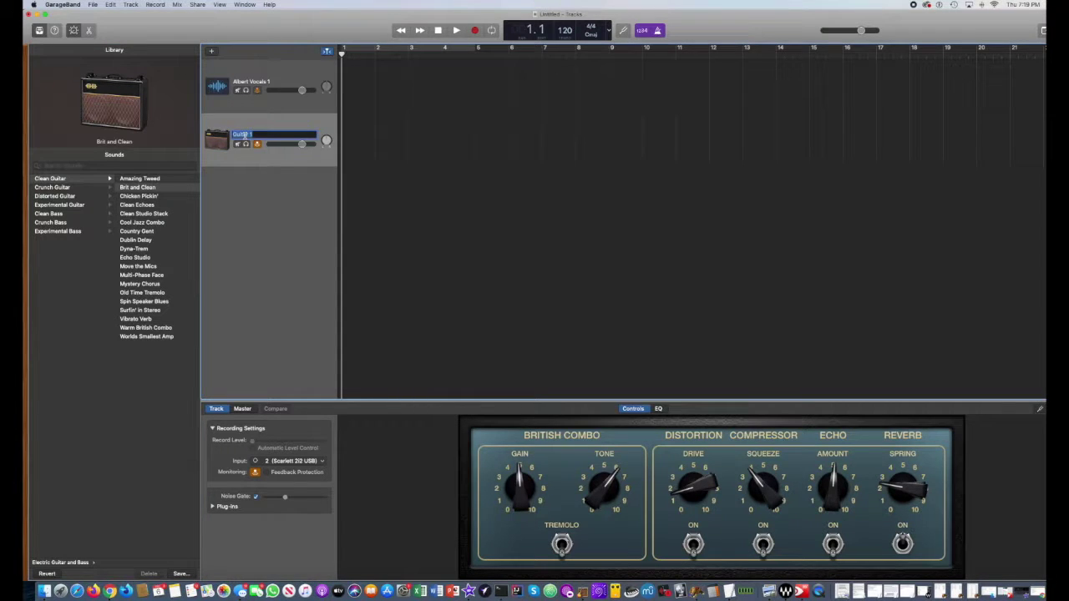
pyautogui.write('Sharon Guitar')
pyautogui.press('BackSpace')
pyautogui.write('ar Solo')
pyautogui.press('Return')
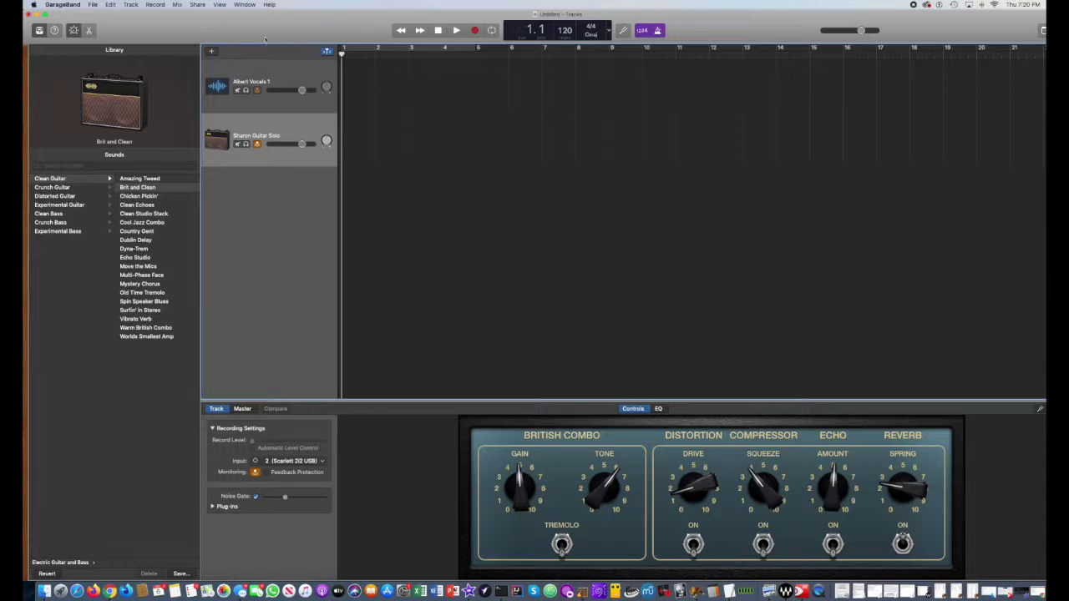
# Add a Drummer track to the project below the guitar track.
pyautogui.click(131, 4)
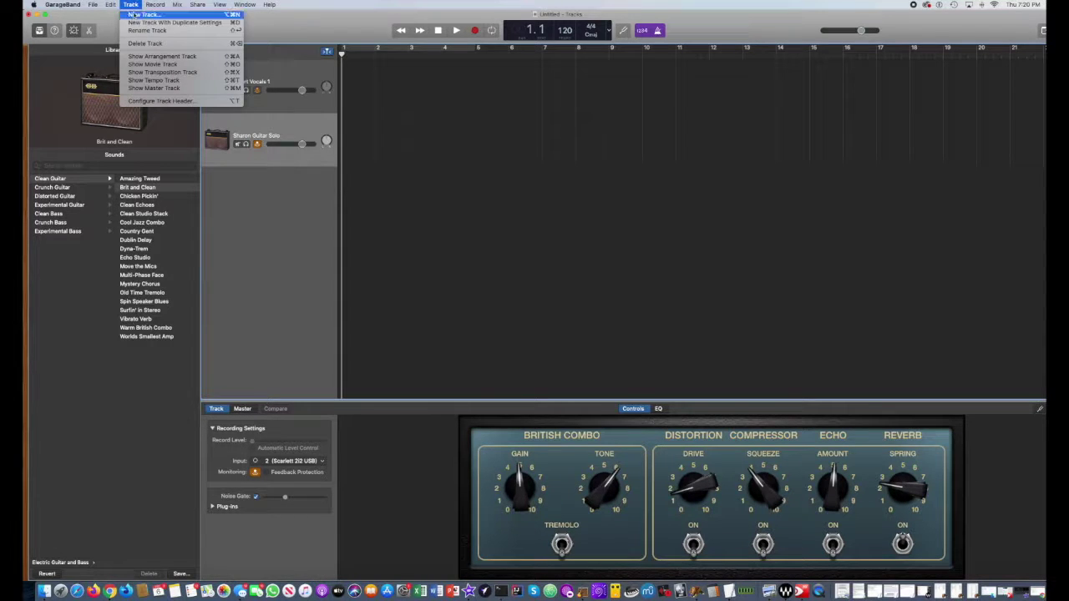
pyautogui.click(142, 14)
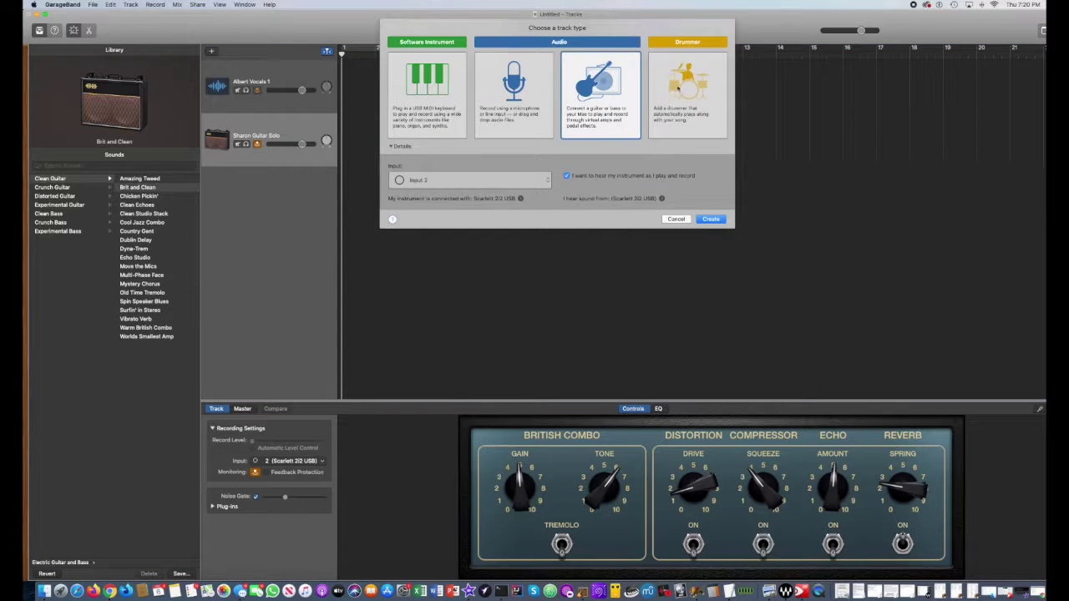
pyautogui.click(678, 87)
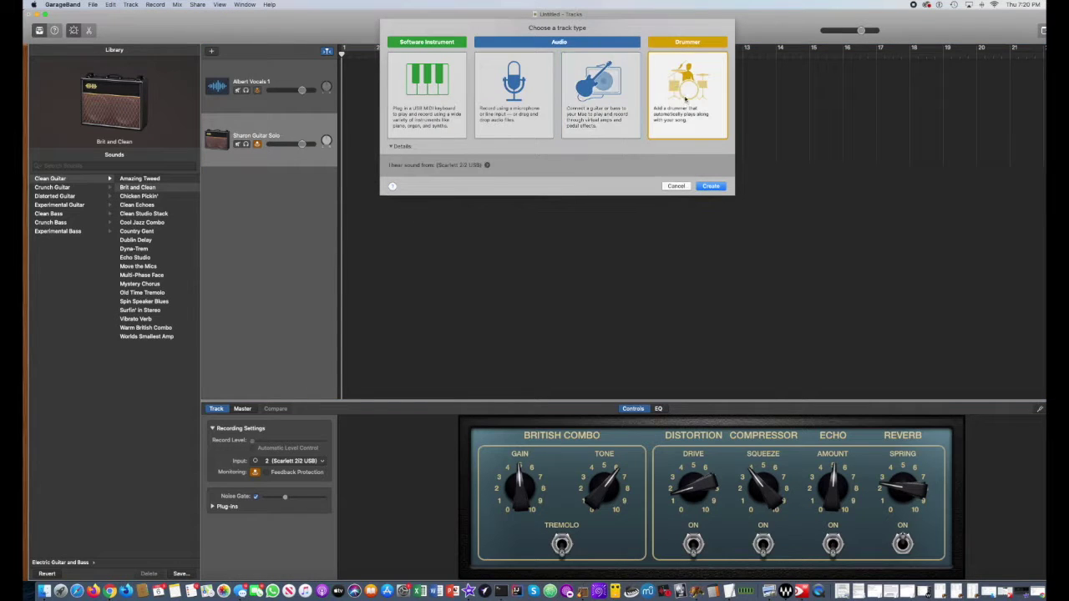
pyautogui.click(711, 187)
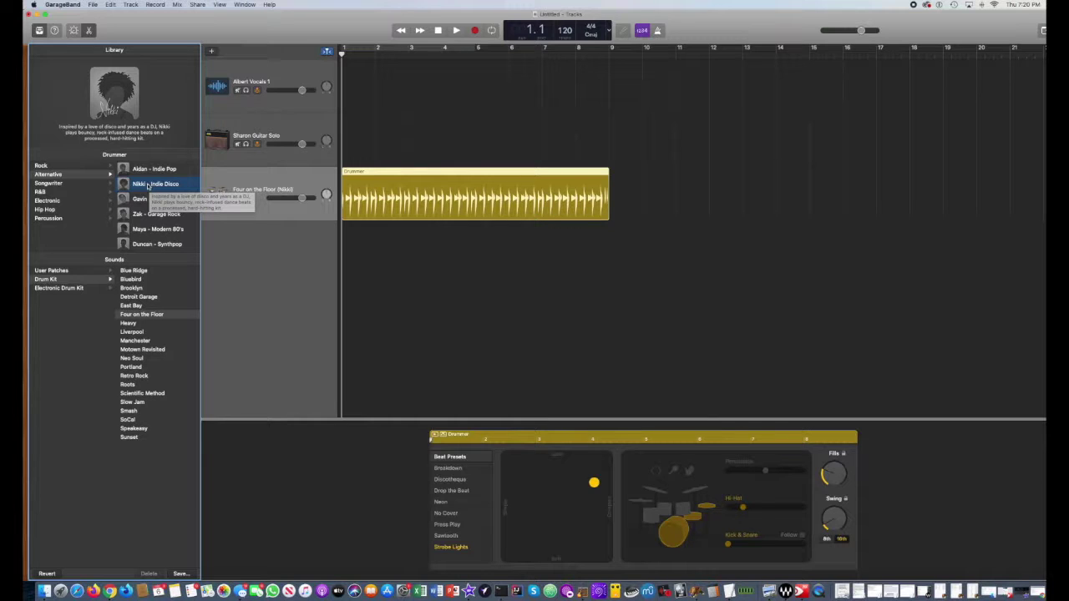
# Play part of the drummer region, and browse the Rock, Songwriter, R&B and Alternative drummer categories.
pyautogui.click(457, 31)
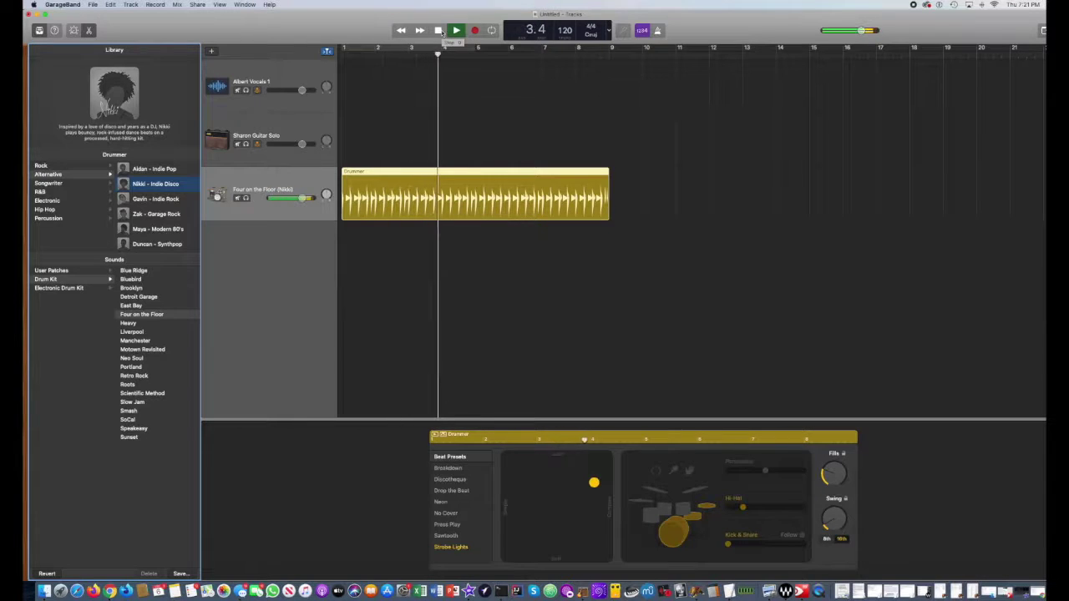
pyautogui.click(439, 31)
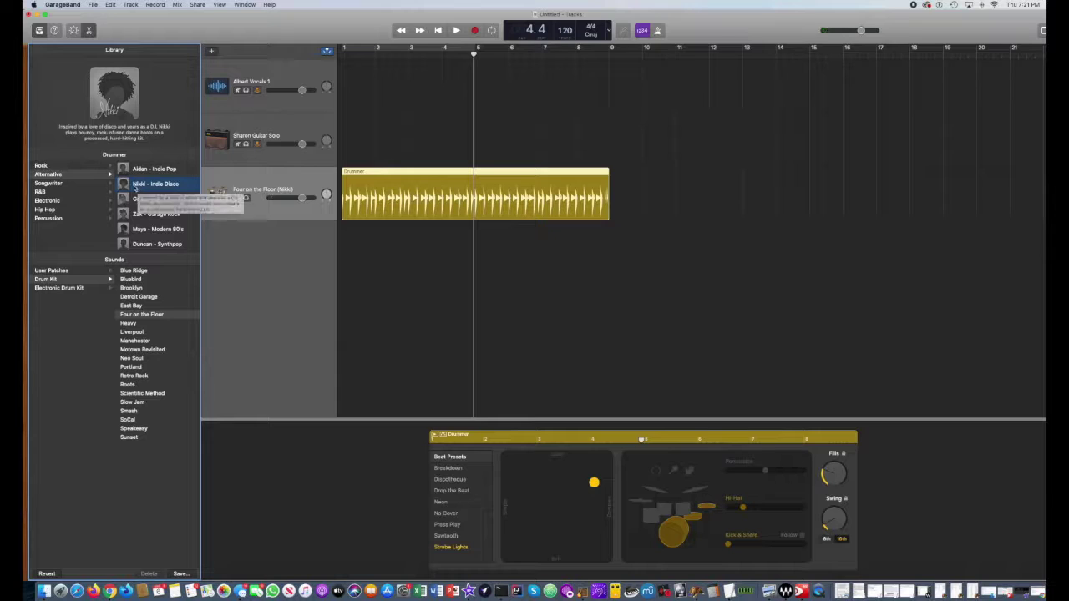
pyautogui.click(46, 166)
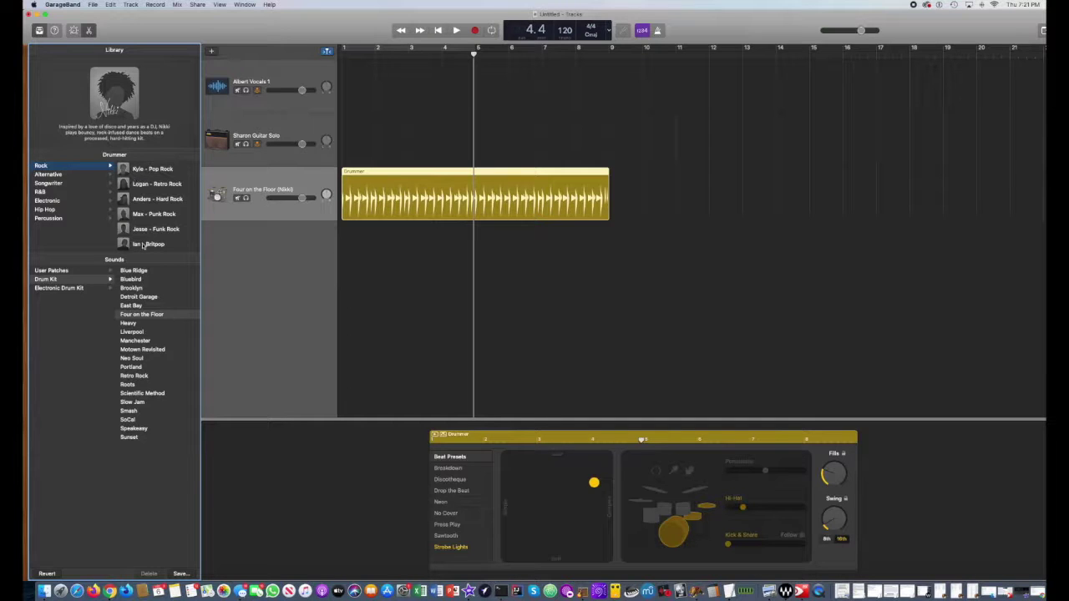
pyautogui.click(62, 185)
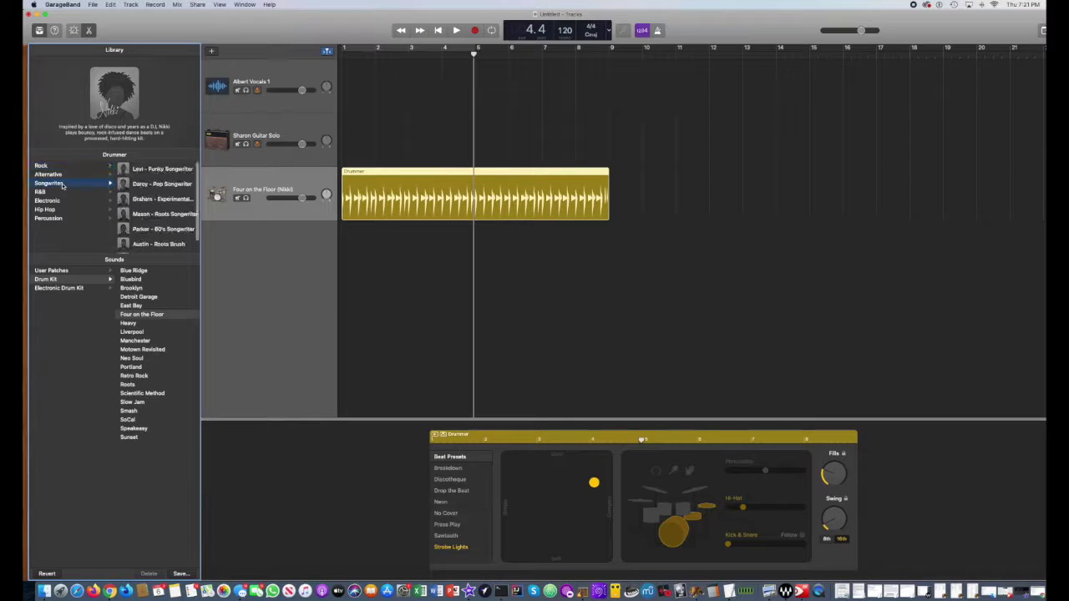
pyautogui.click(52, 194)
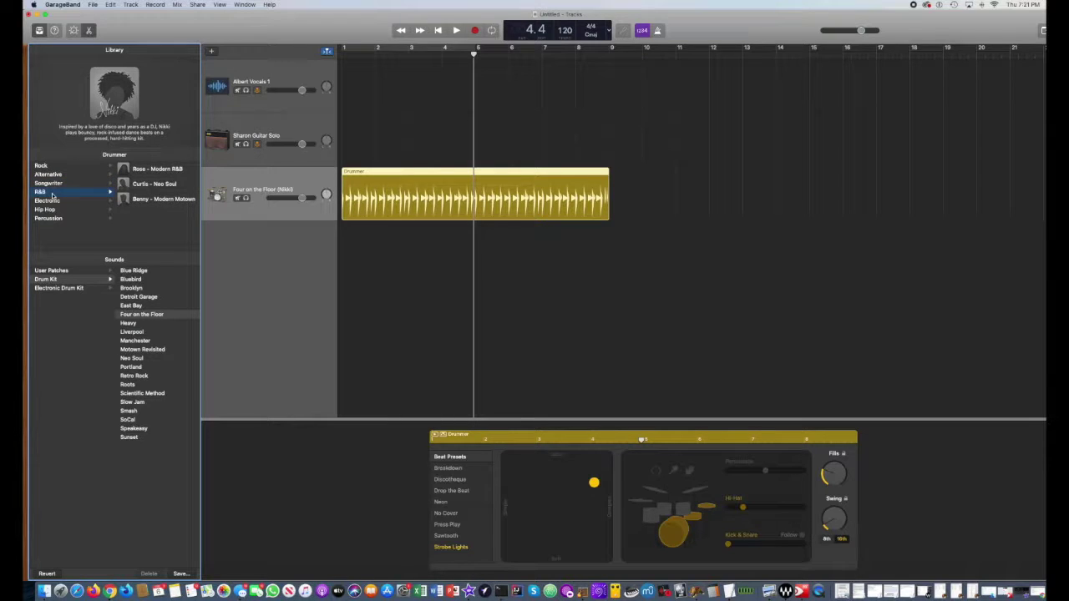
pyautogui.click(56, 174)
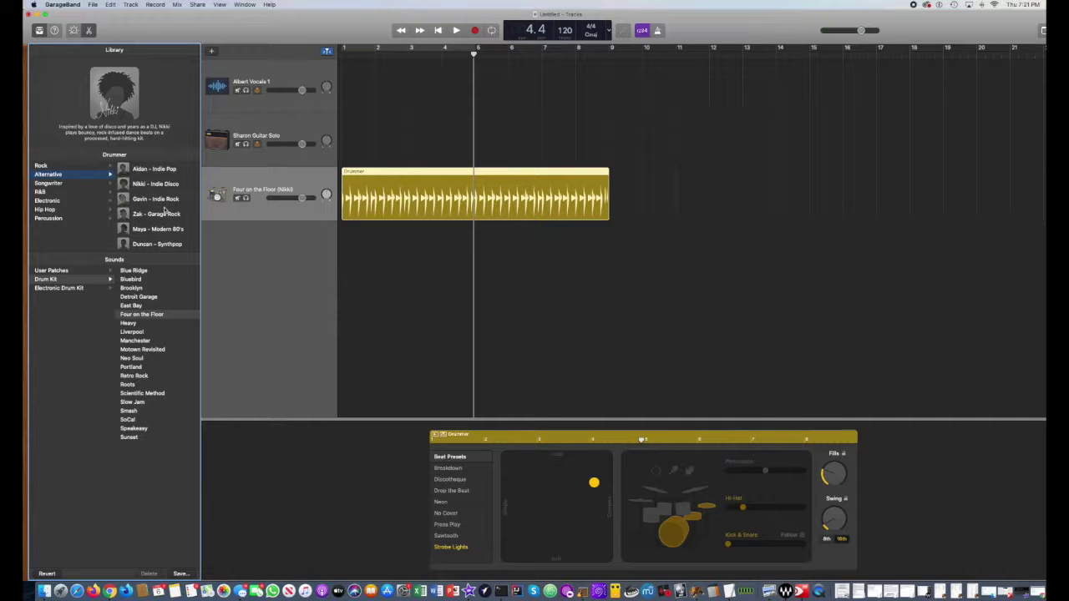
# Compare the drummers offered in the Songwriter and Rock categories, finishing on Songwriter.
pyautogui.click(59, 186)
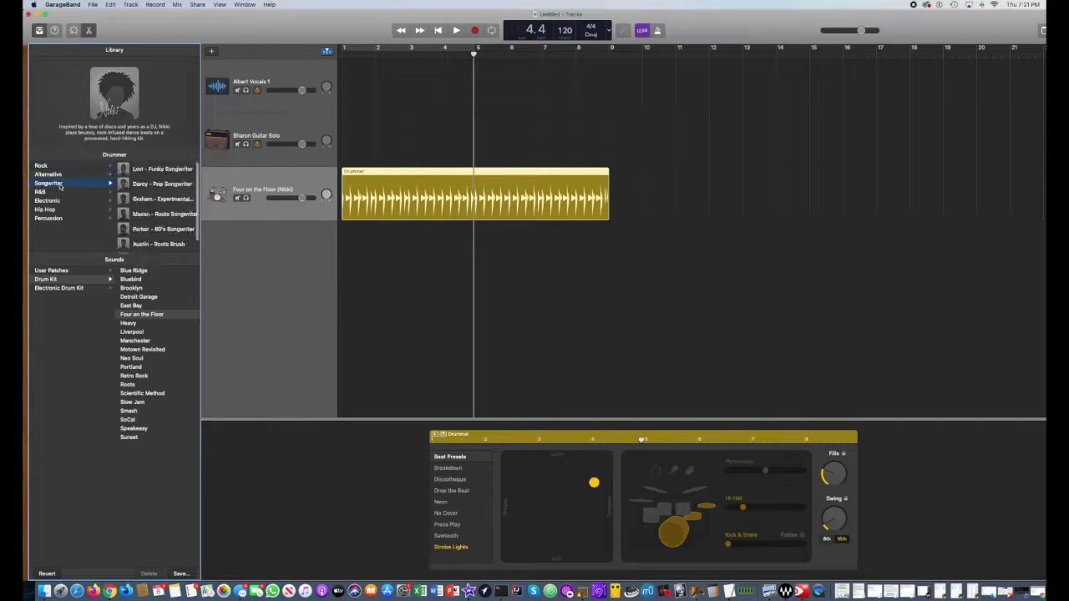
pyautogui.click(62, 167)
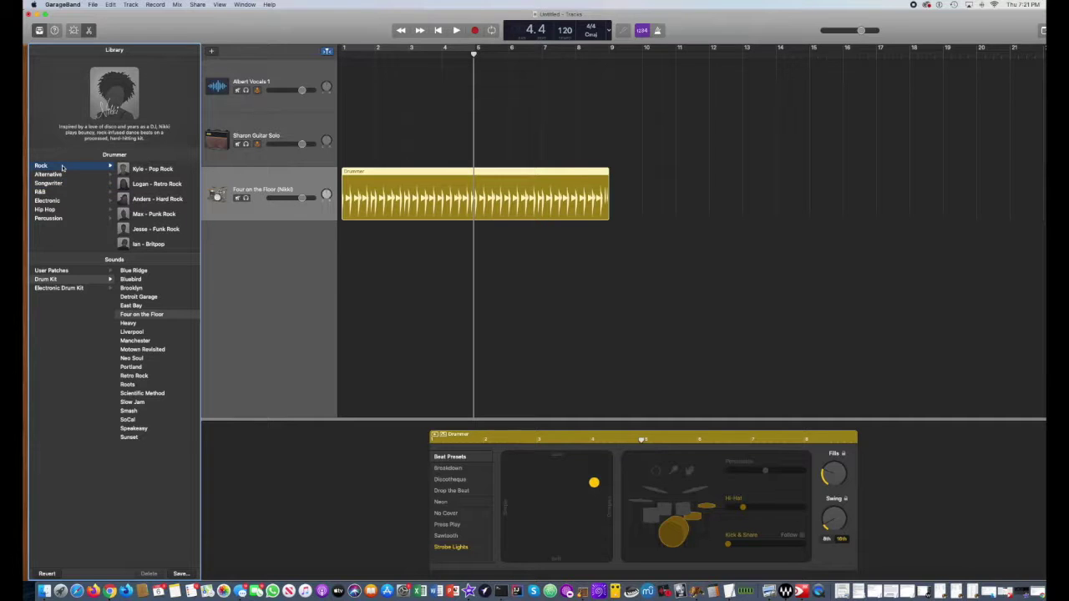
pyautogui.click(62, 183)
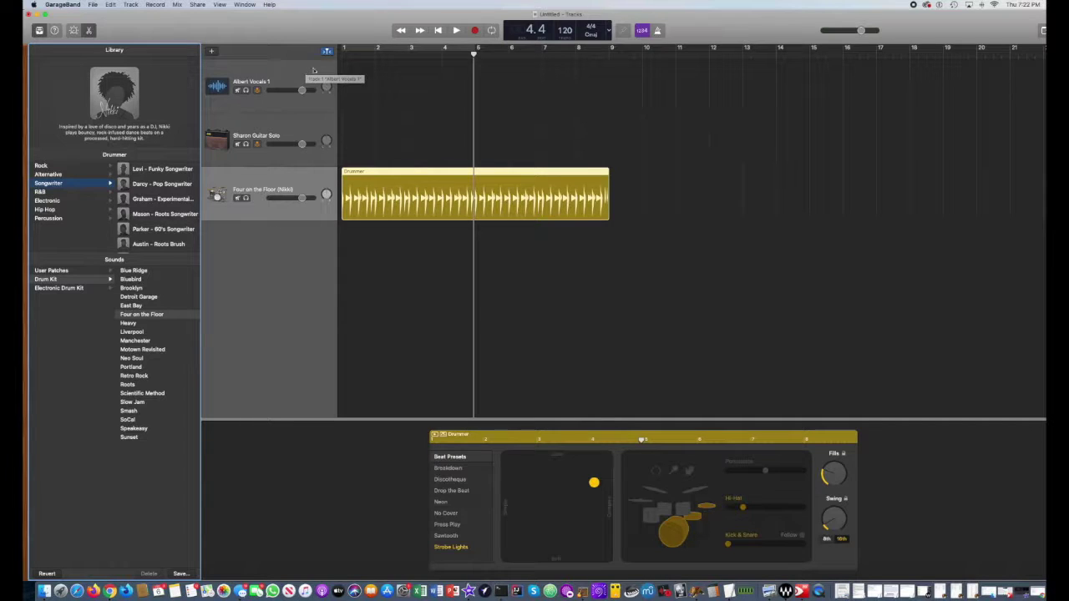
pyautogui.click(131, 5)
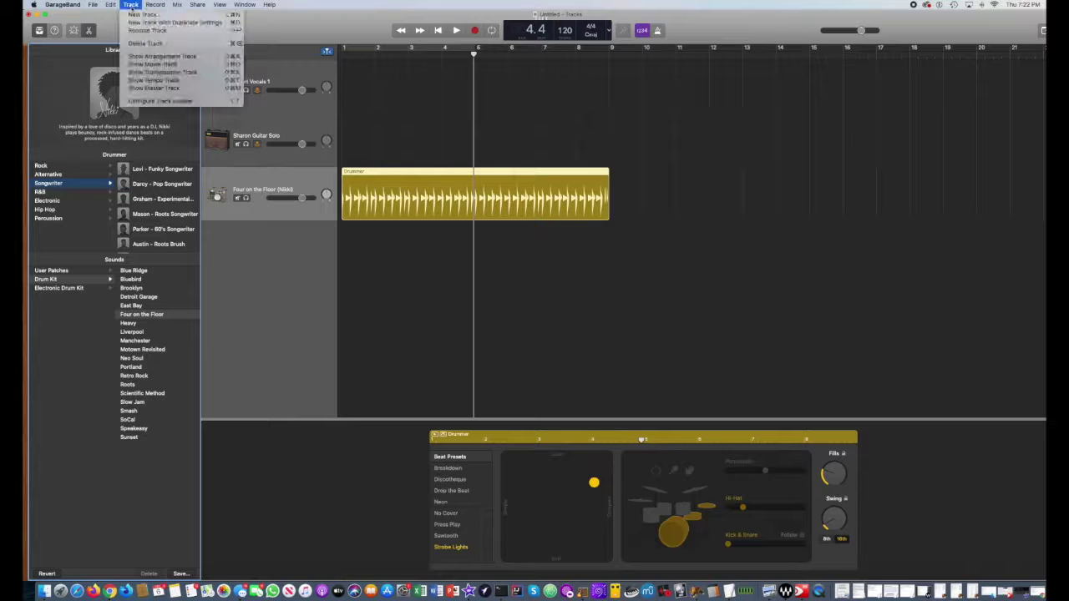
pyautogui.click(133, 14)
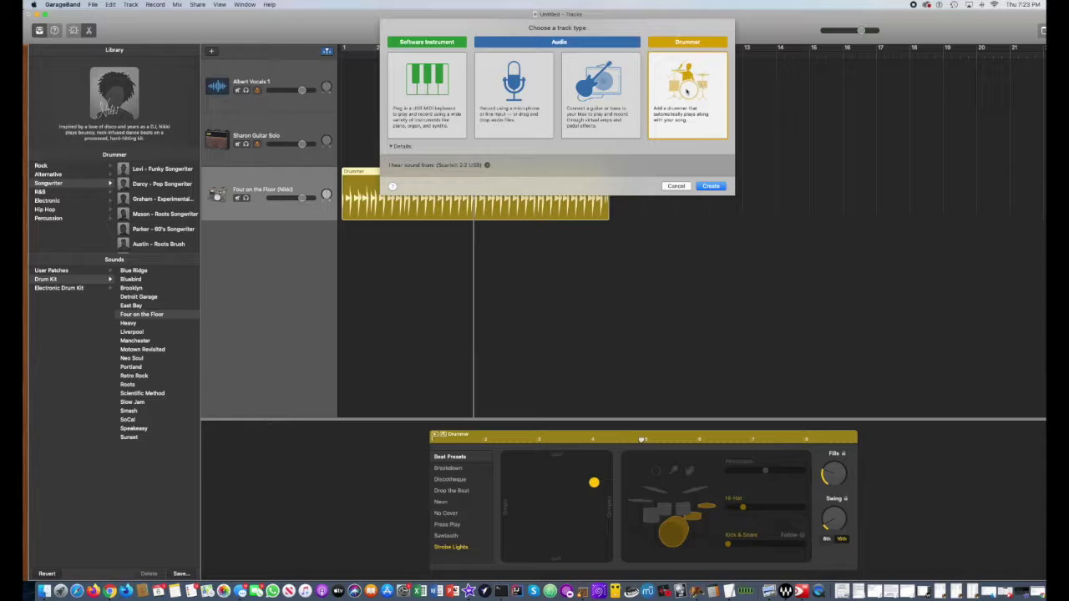
pyautogui.click(677, 186)
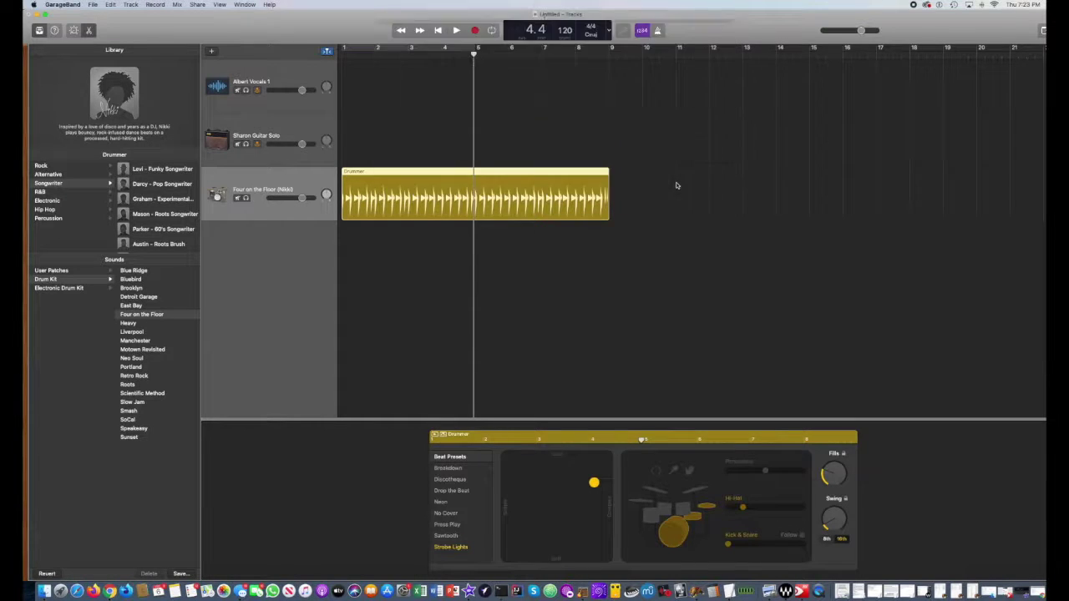
# Return the playhead to the project start and save the project as "First Tracks" in the GarageBand folder, saving once more after naming it.
pyautogui.click(438, 31)
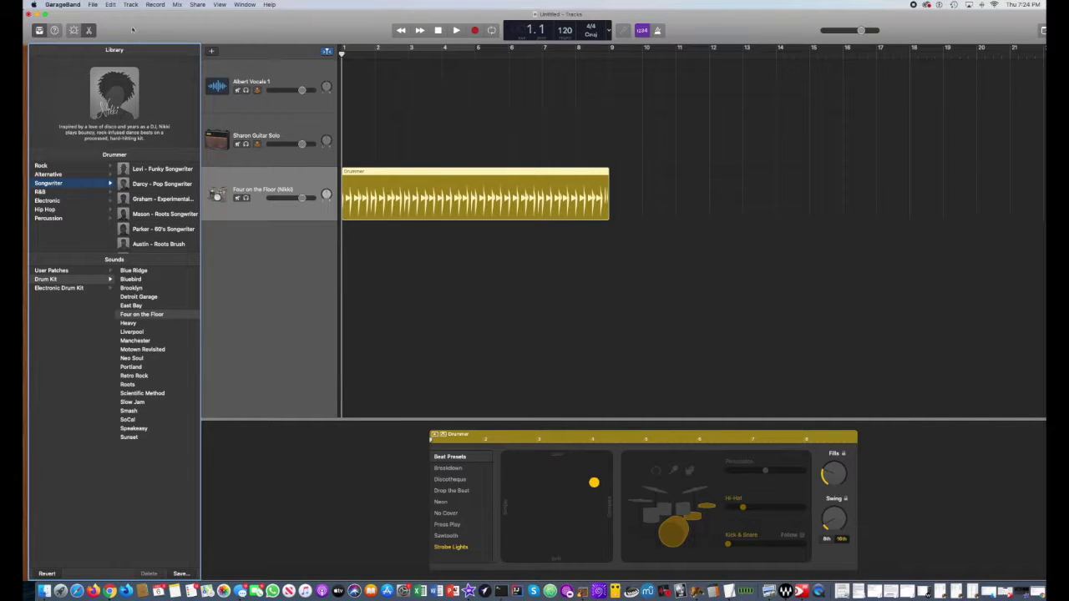
pyautogui.click(93, 4)
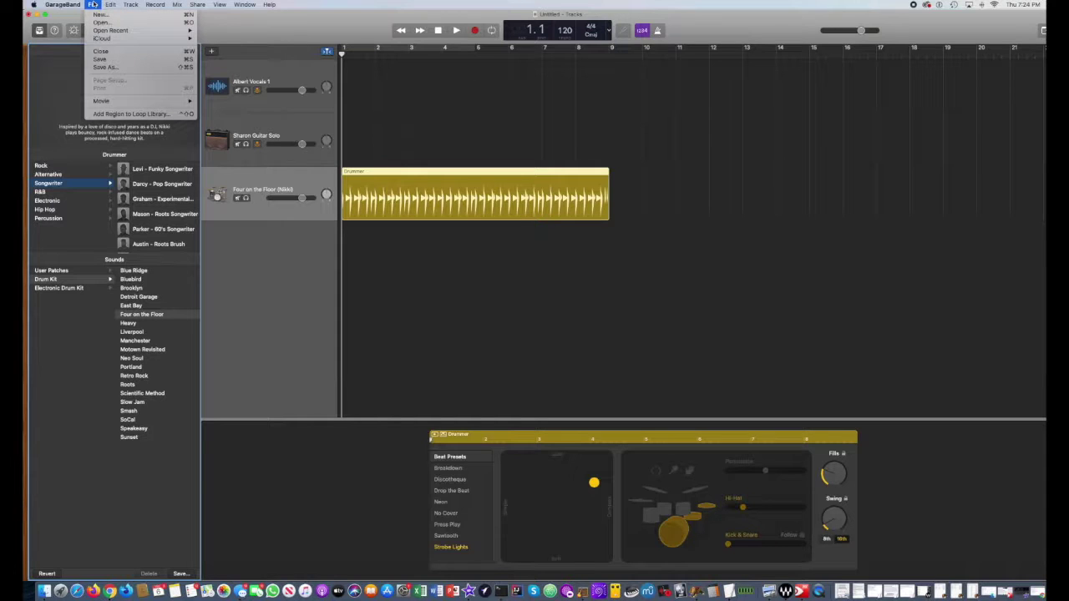
pyautogui.click(121, 70)
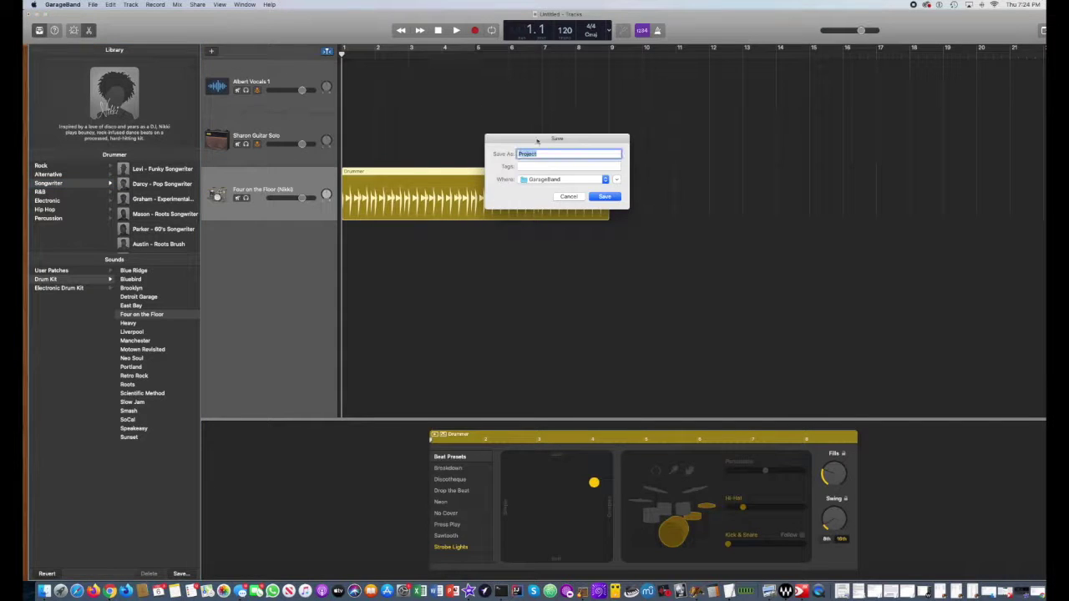
pyautogui.click(606, 180)
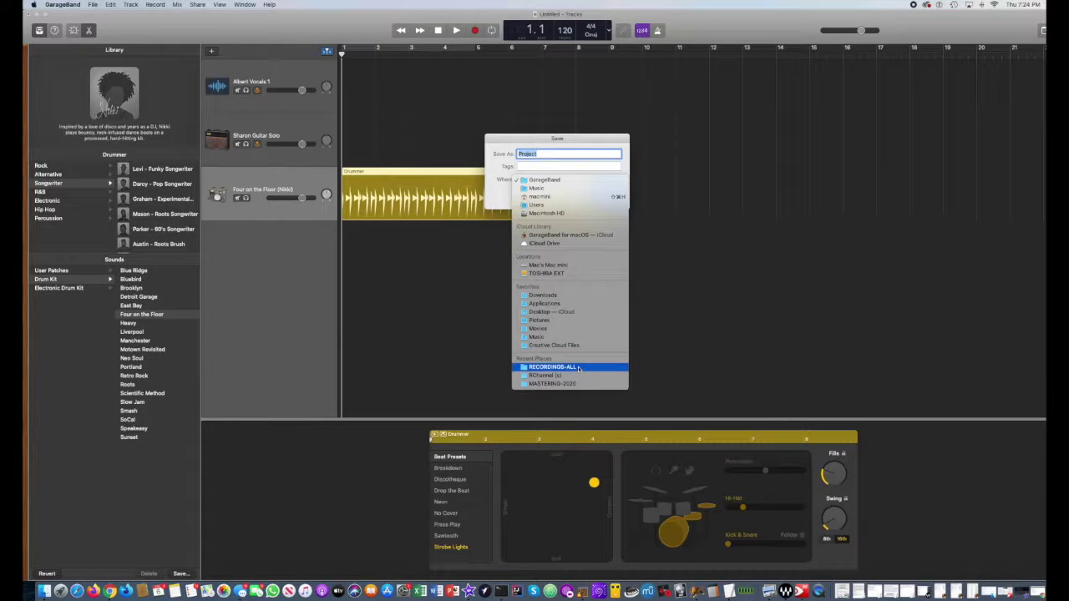
pyautogui.click(539, 181)
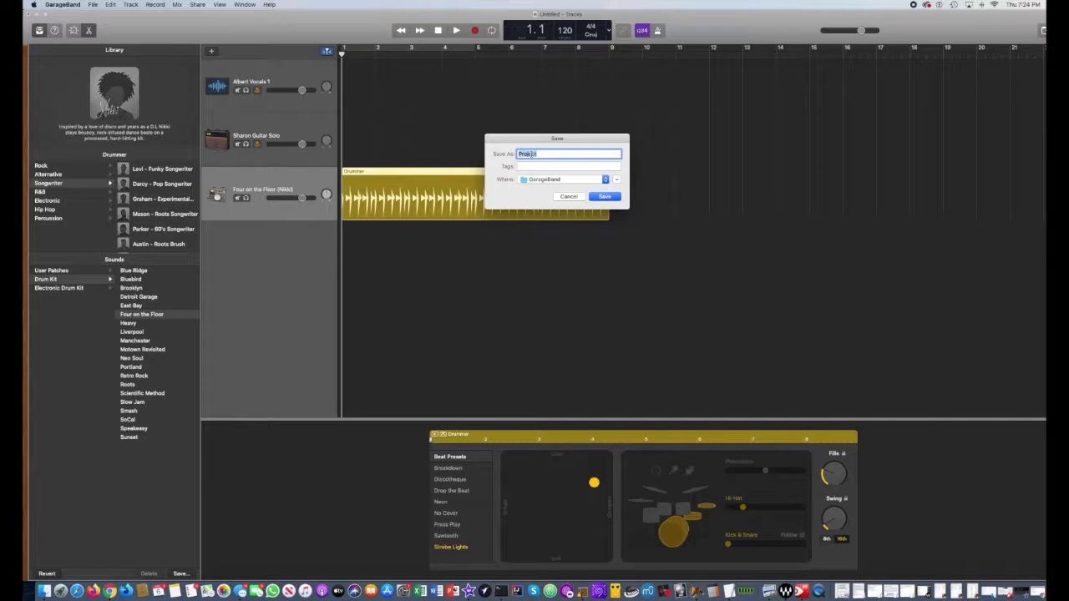
pyautogui.write('First Tracks')
pyautogui.click(605, 197)
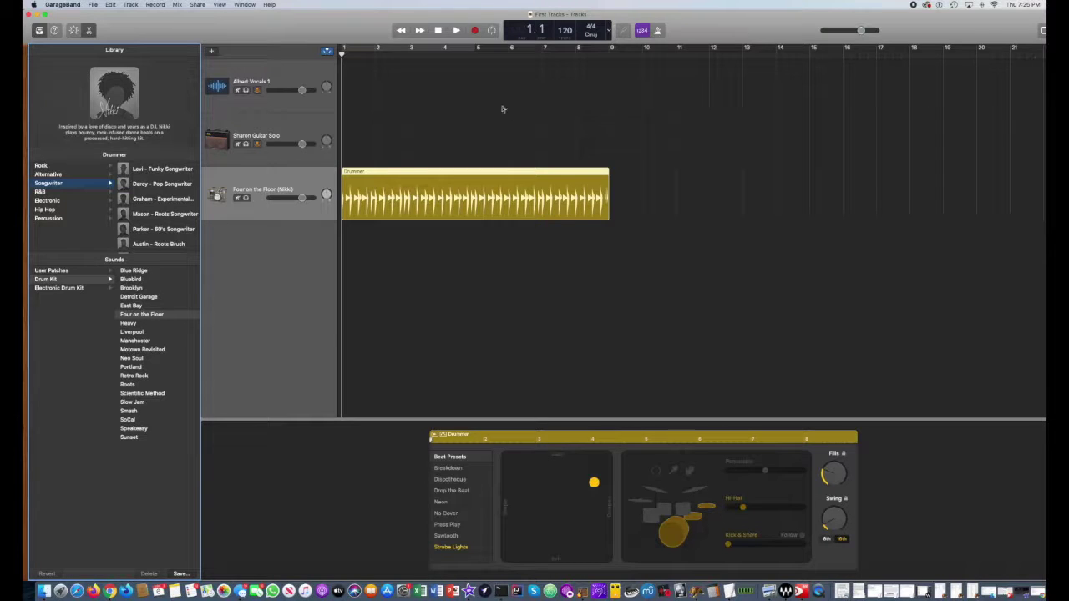
pyautogui.click(94, 4)
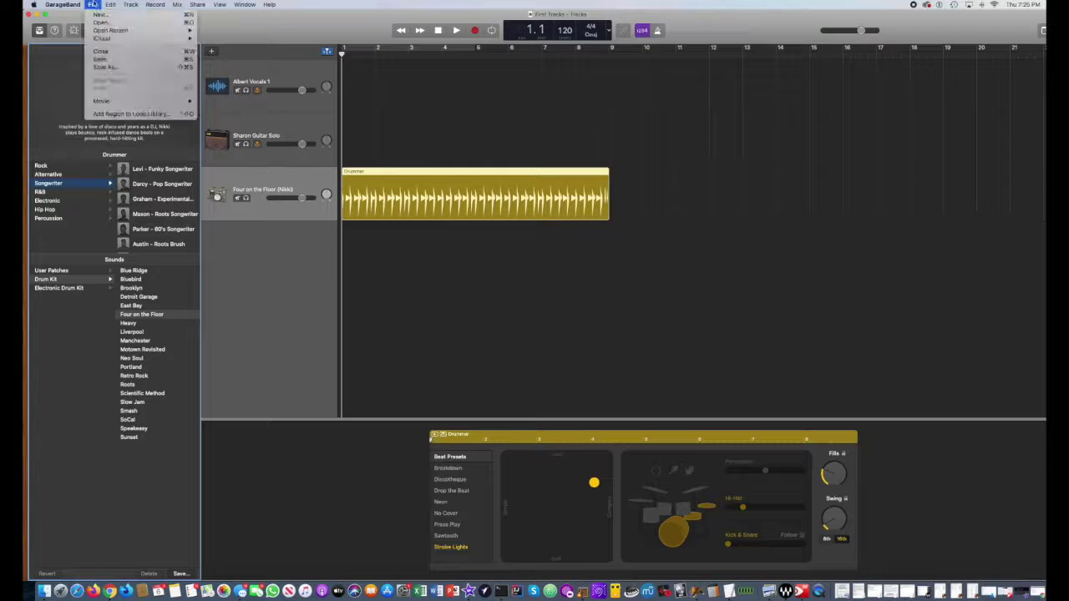
pyautogui.click(149, 60)
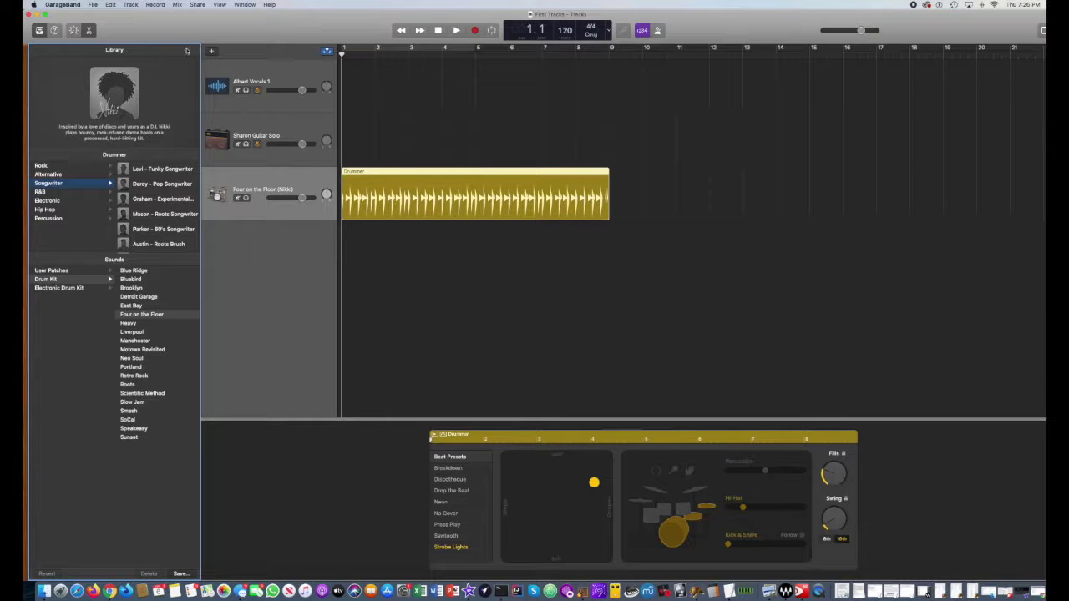
# Add a microphone audio track with Input 1 as its source and instrument monitoring enabled, and save the project.
pyautogui.click(130, 6)
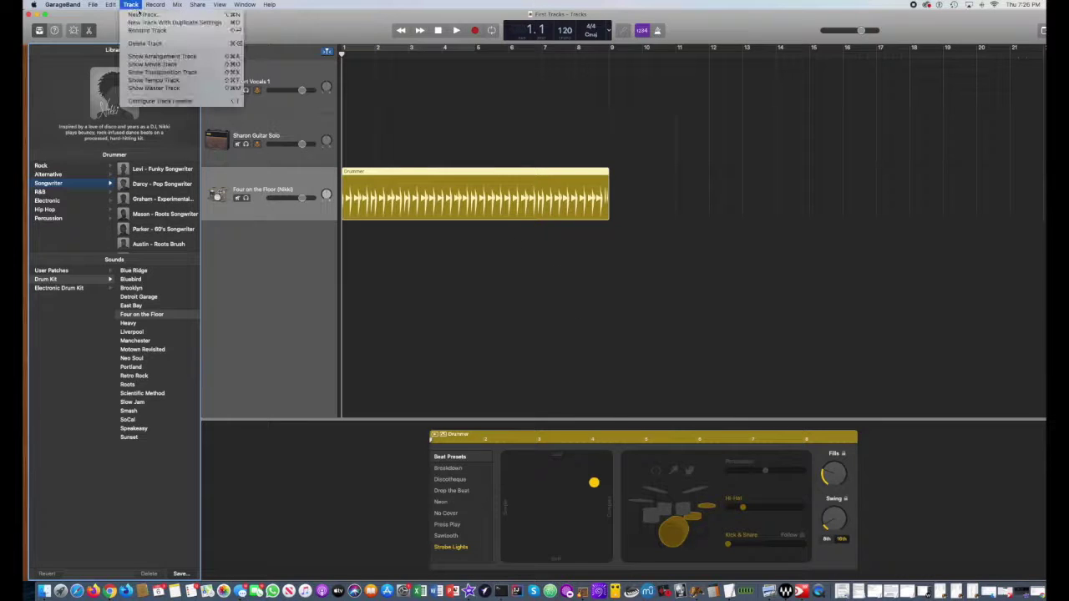
pyautogui.click(140, 15)
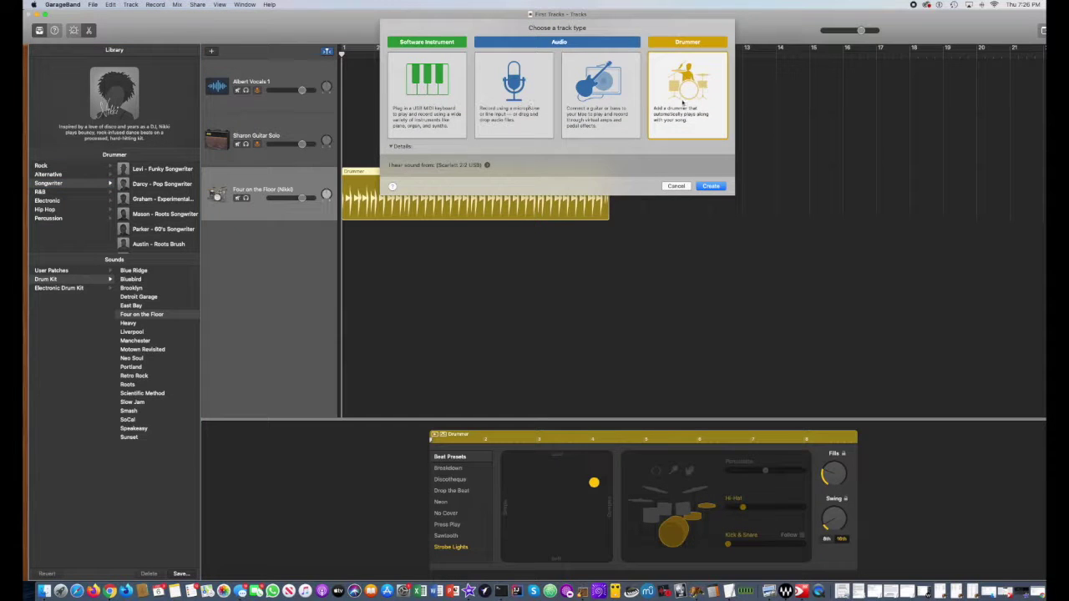
pyautogui.click(513, 92)
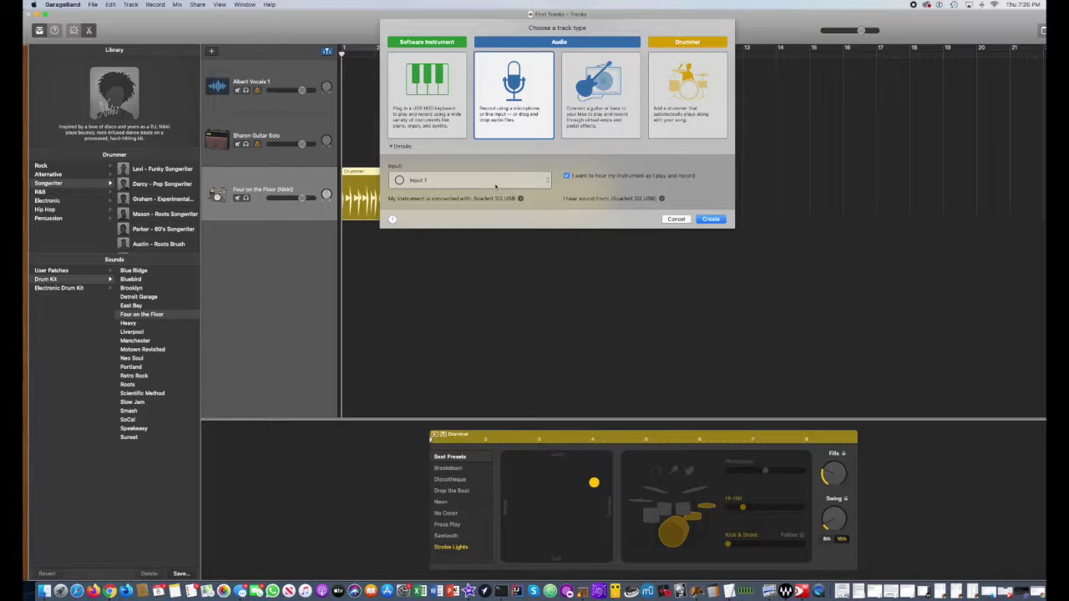
pyautogui.click(708, 219)
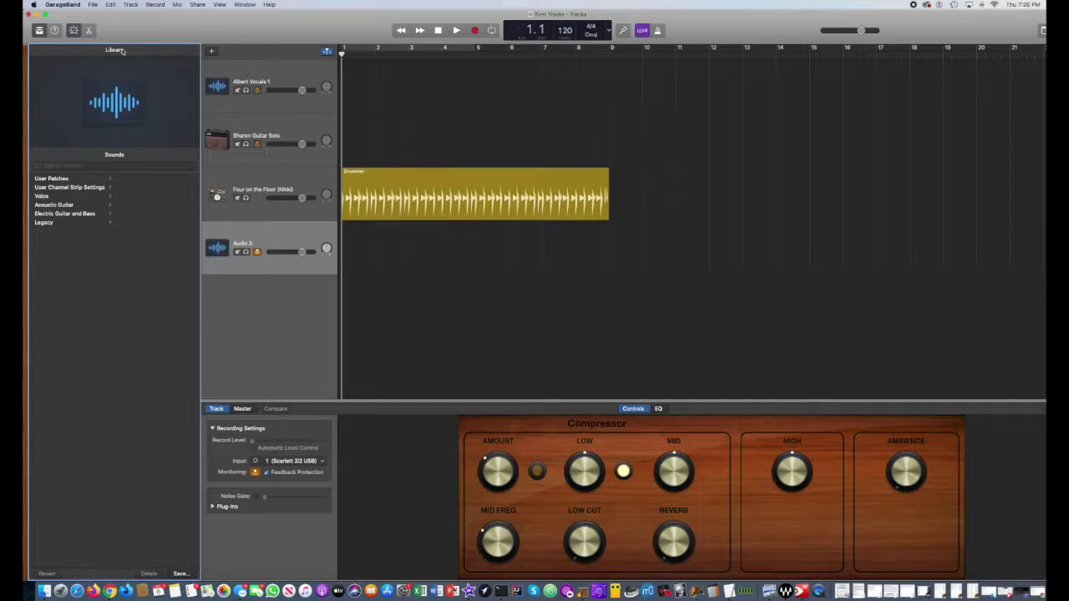
pyautogui.click(93, 5)
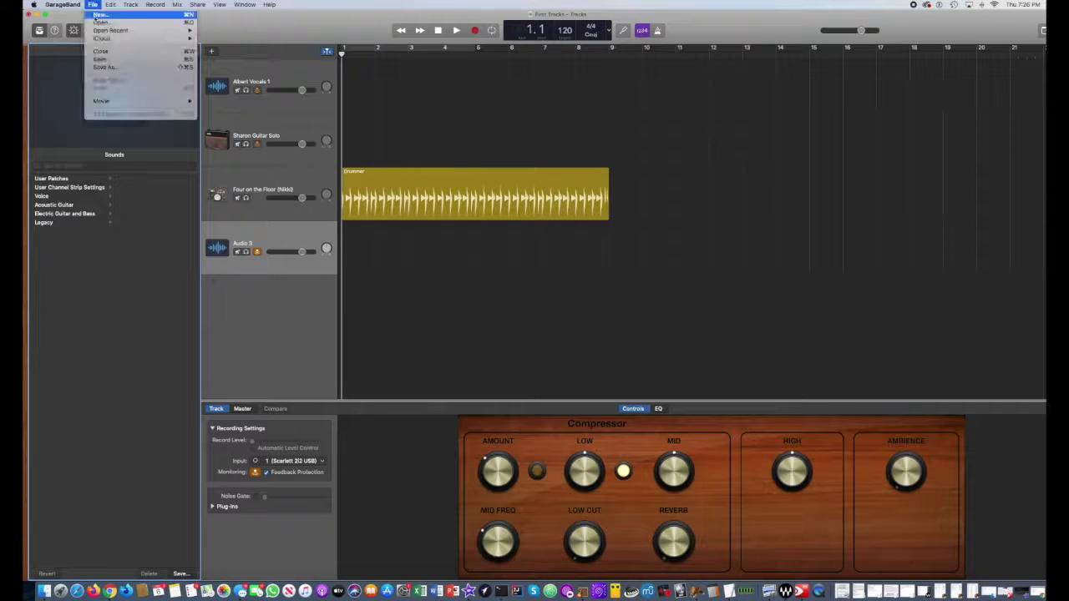
pyautogui.click(105, 60)
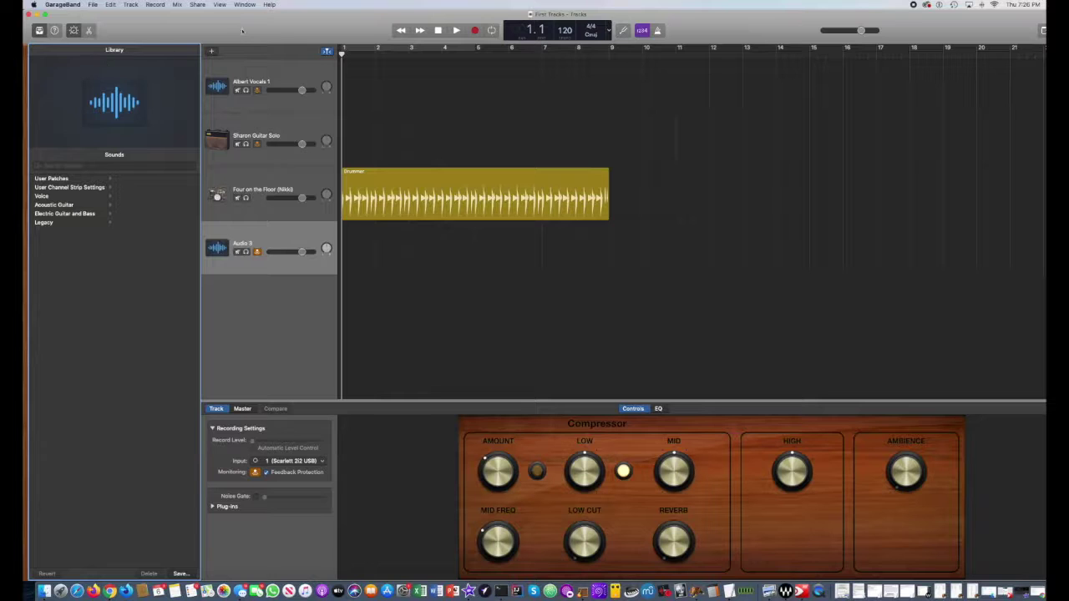